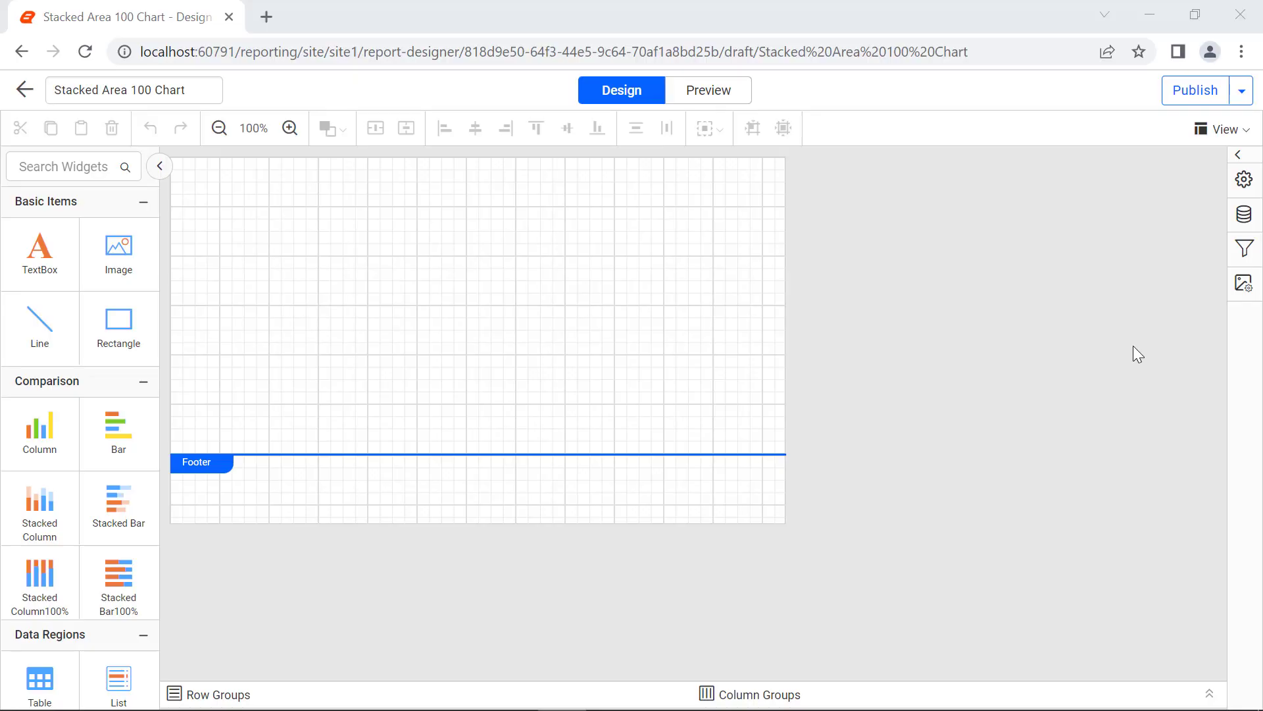
Step: Create an inline data source named TemperatureDetails from the copied JSON temperature data and connect it
click(1243, 214)
click(947, 688)
click(916, 218)
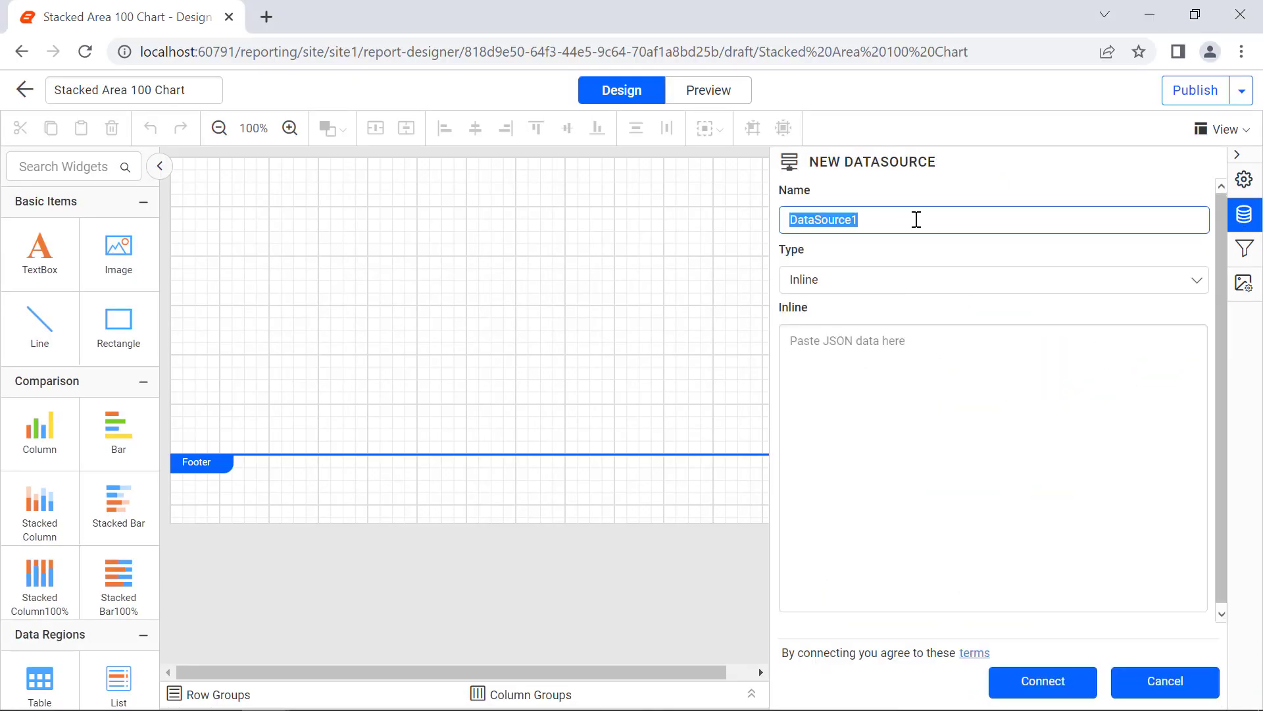
text(TemperatureDetails)
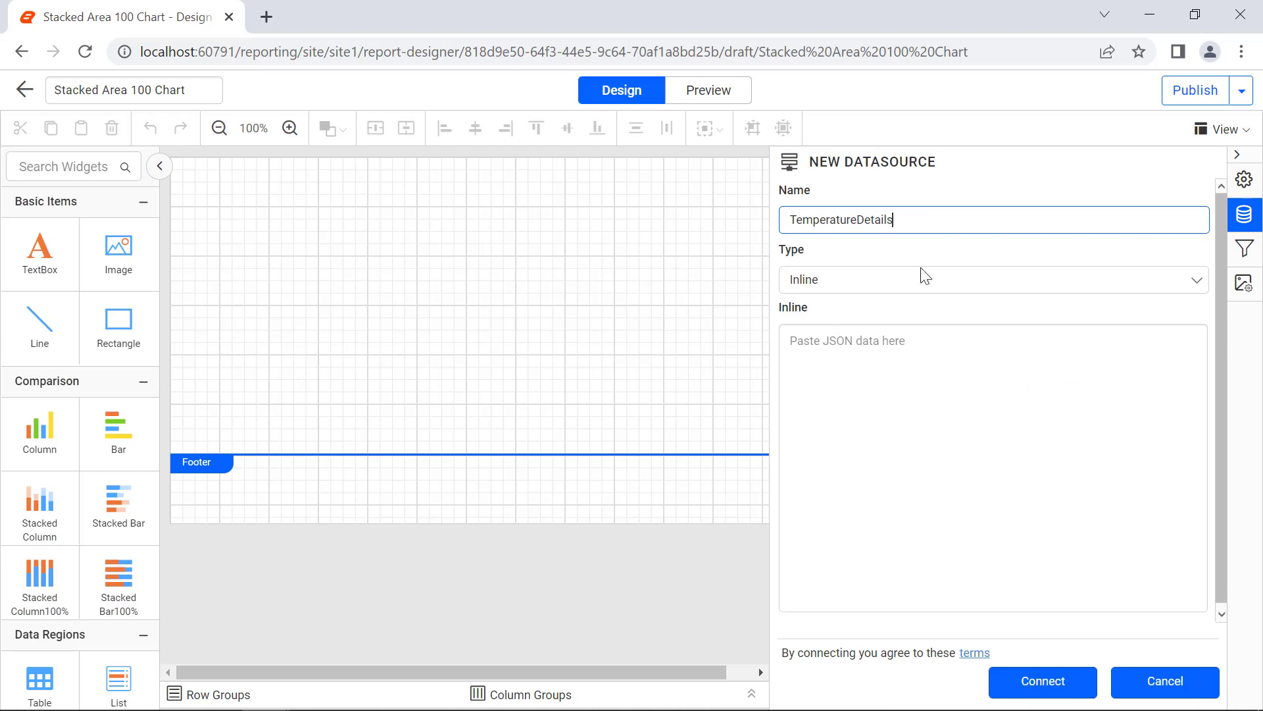
click(930, 340)
key(ctrl+v)
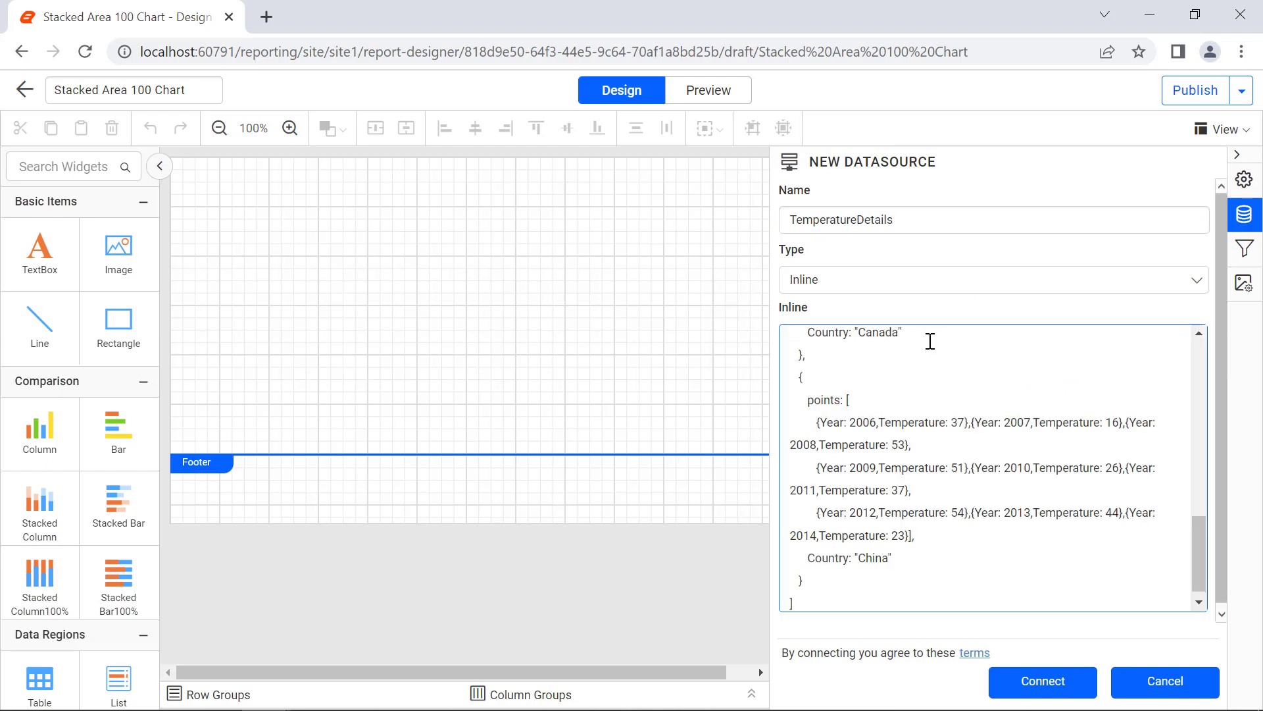
click(1036, 682)
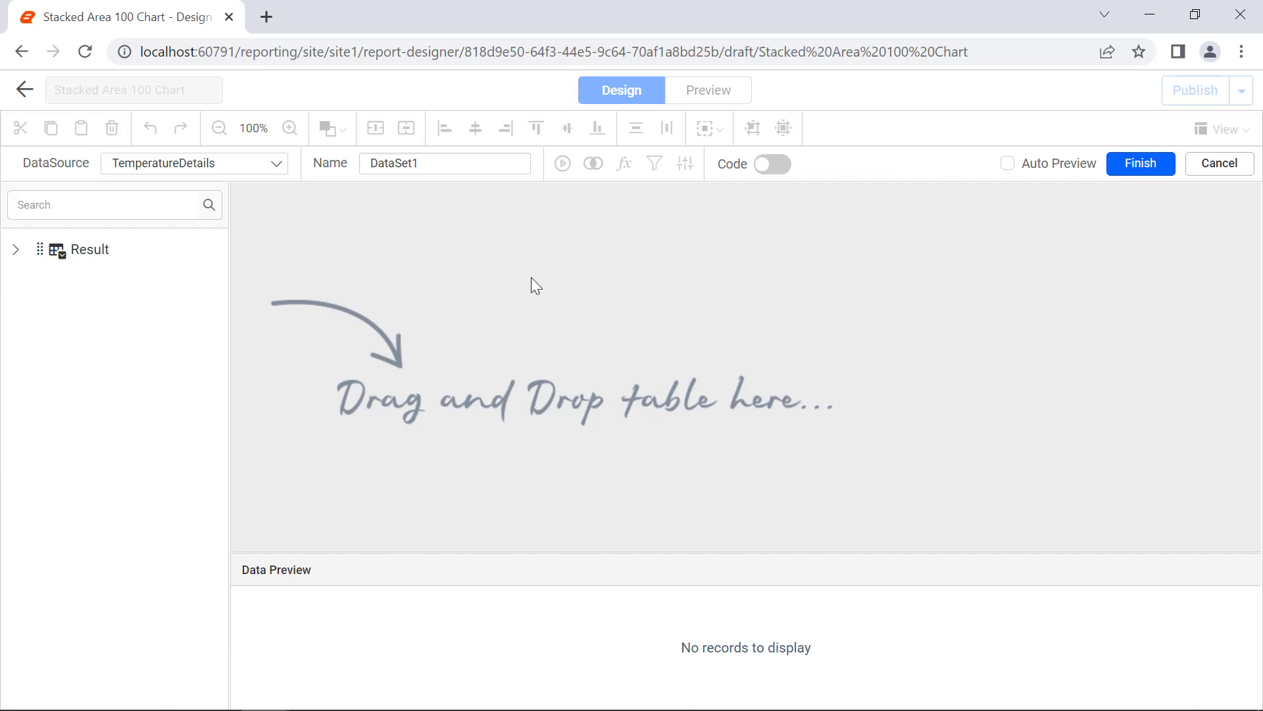
Step: Name the dataset TemperatureDataset, add the Result table to it and finish the dataset
double_click(474, 169)
text(TemperatureDataset)
drag(79, 249, 329, 207)
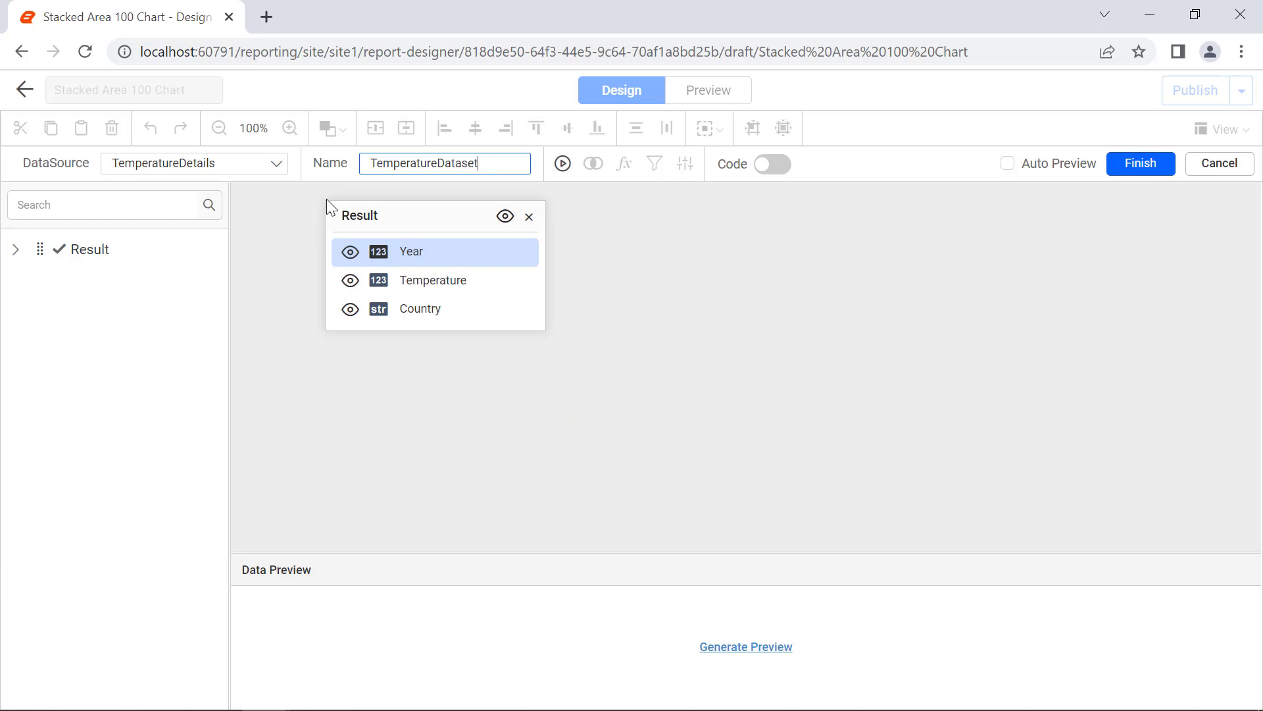
click(1138, 167)
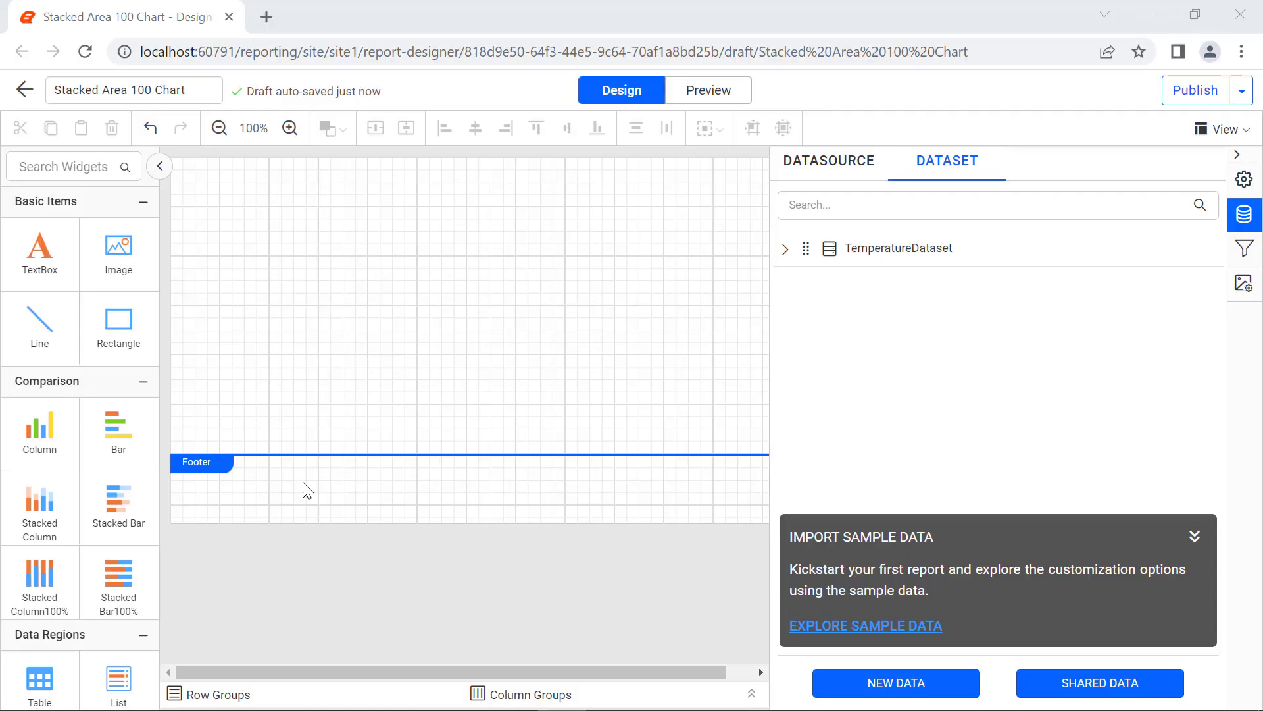
Step: Place a Stacked Area100% chart at the upper-left corner of the report body
scroll(79, 461, down, 10)
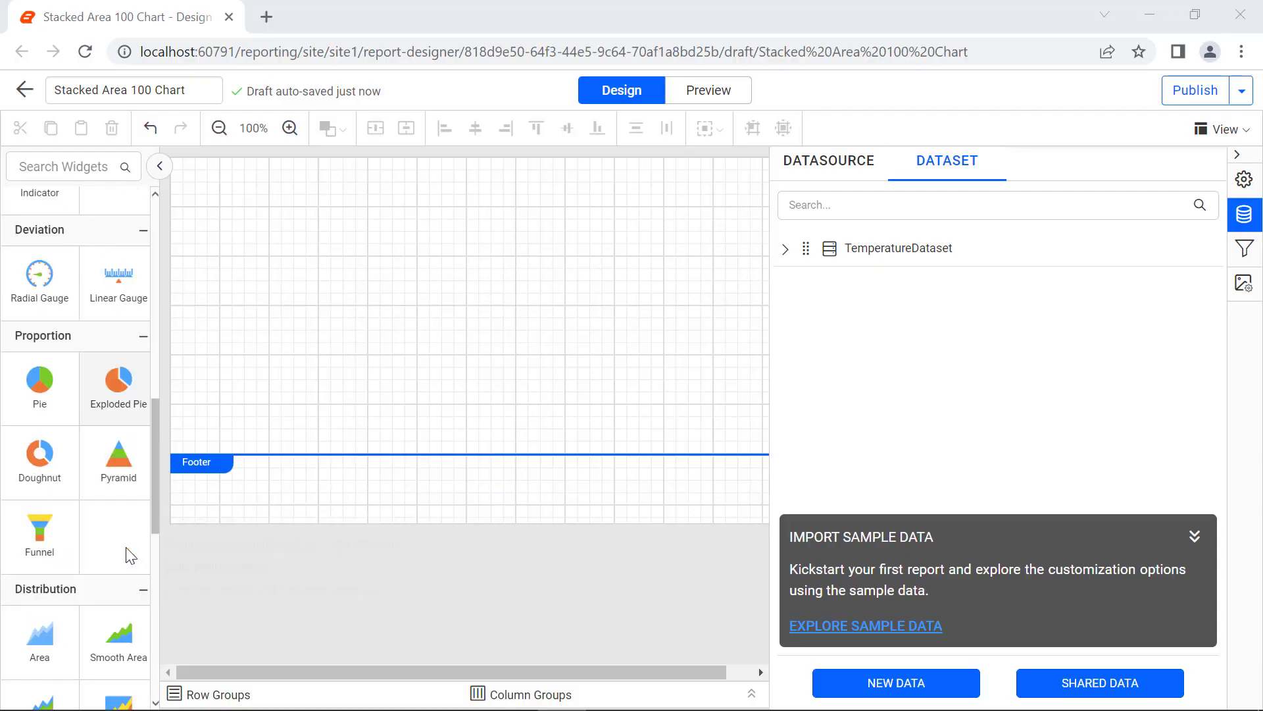
drag(118, 625, 181, 173)
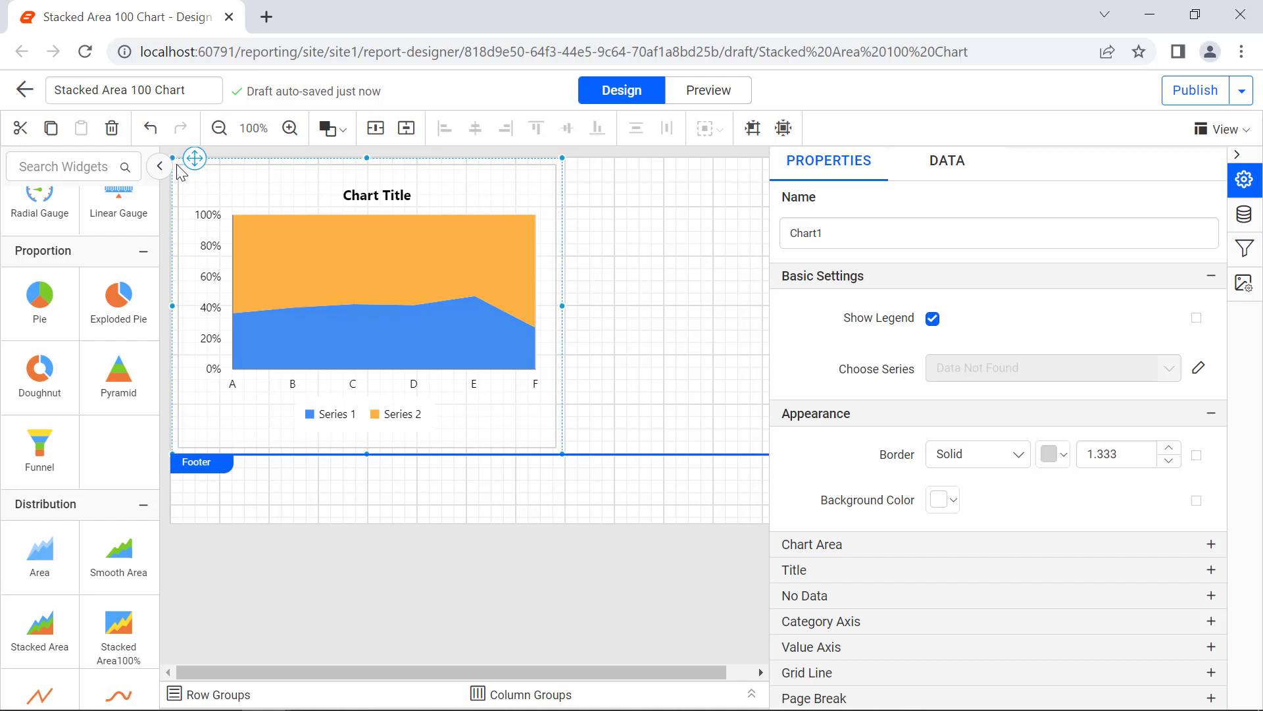
right_click(637, 206)
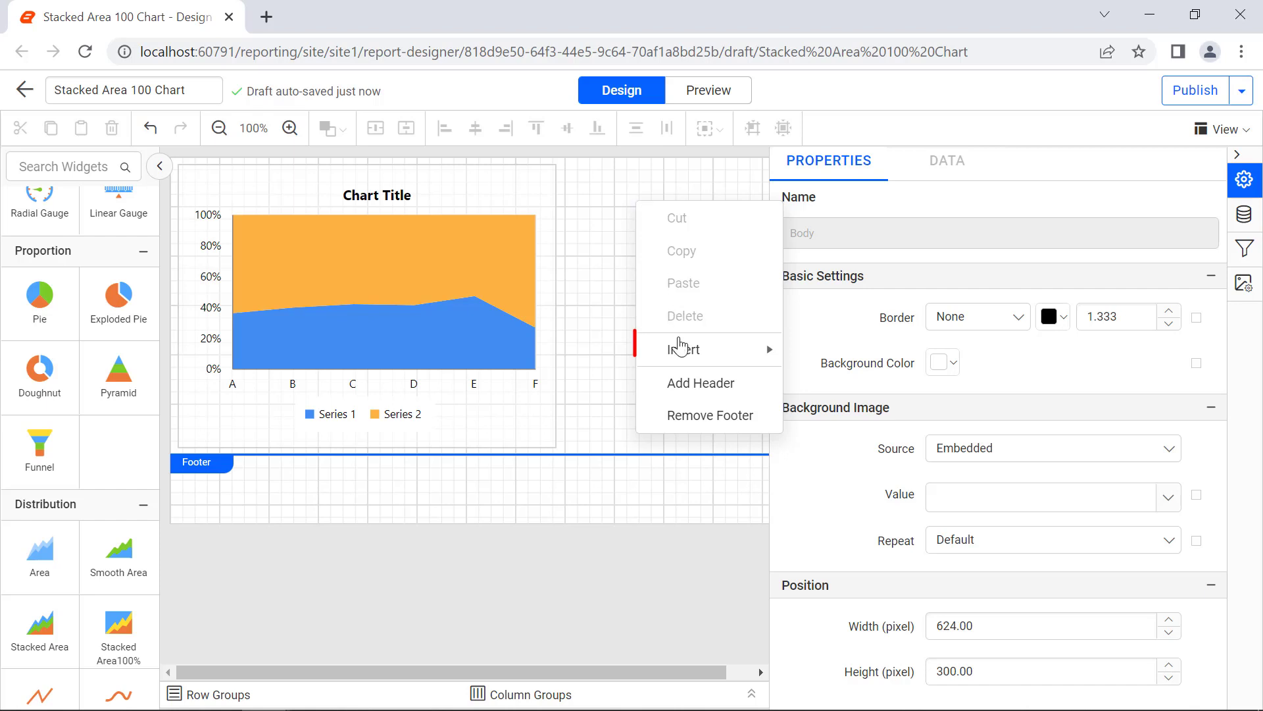
mouse_move(681, 352)
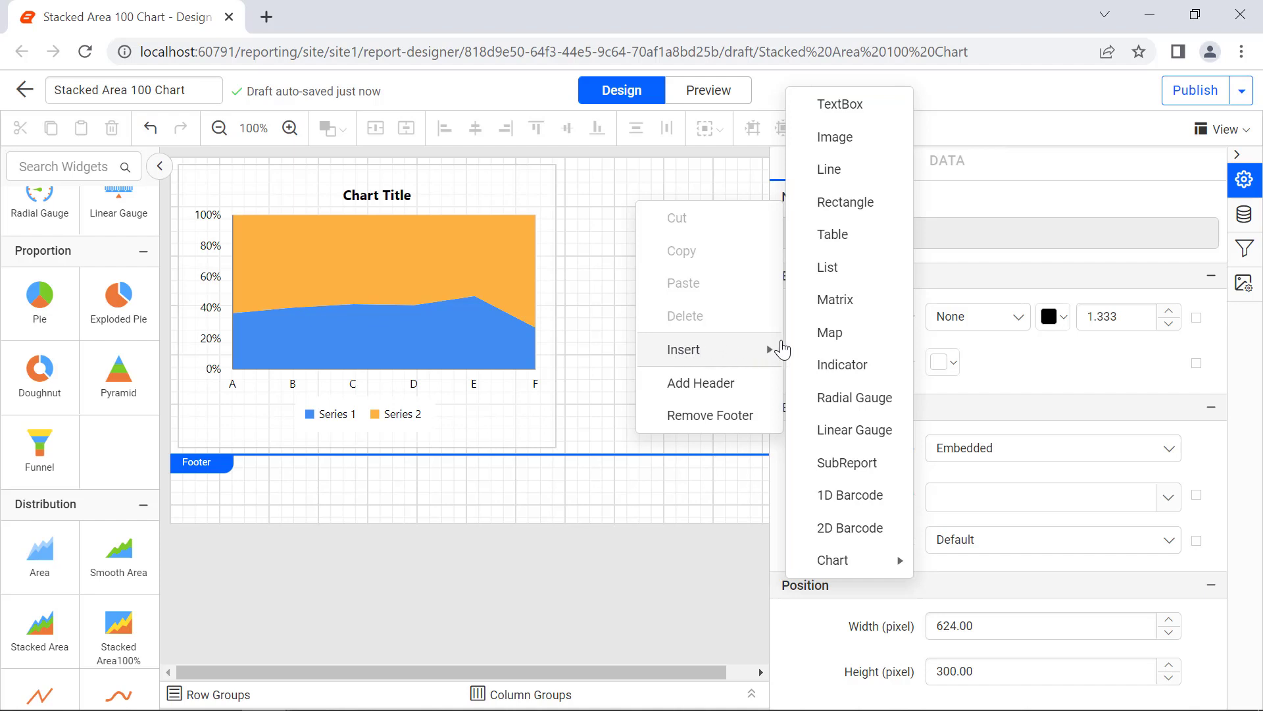
mouse_move(833, 561)
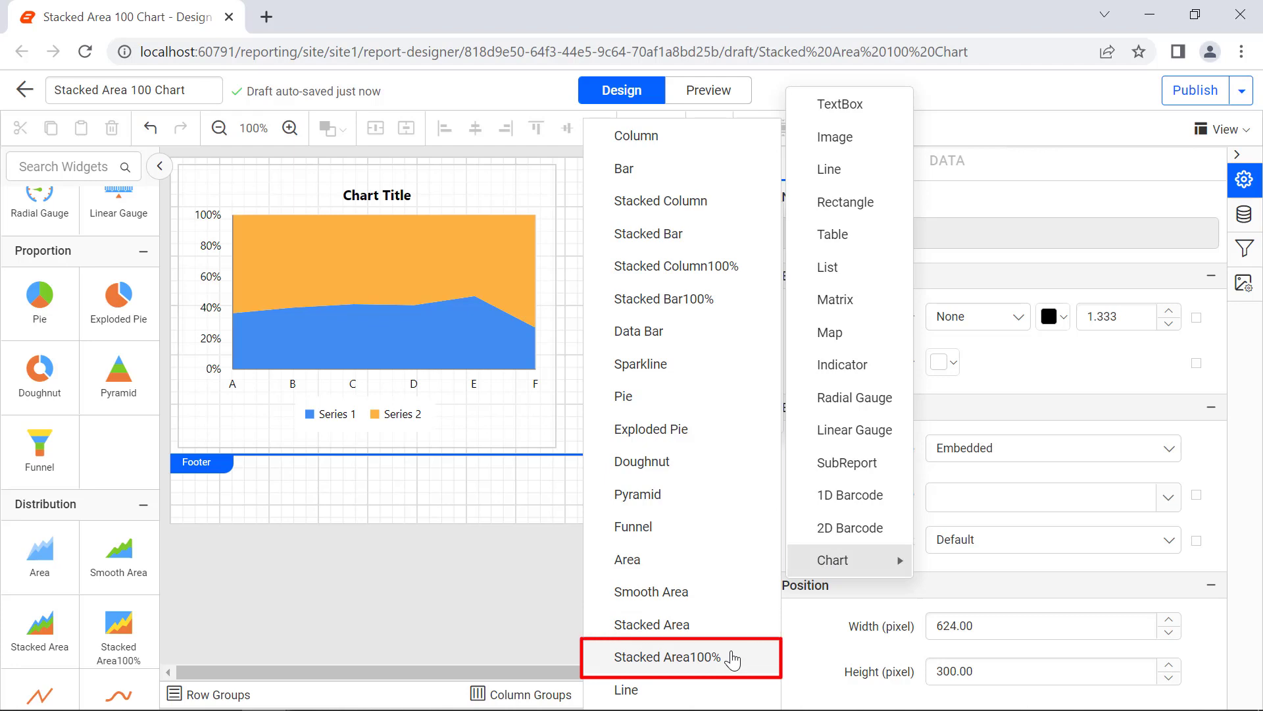
click(732, 658)
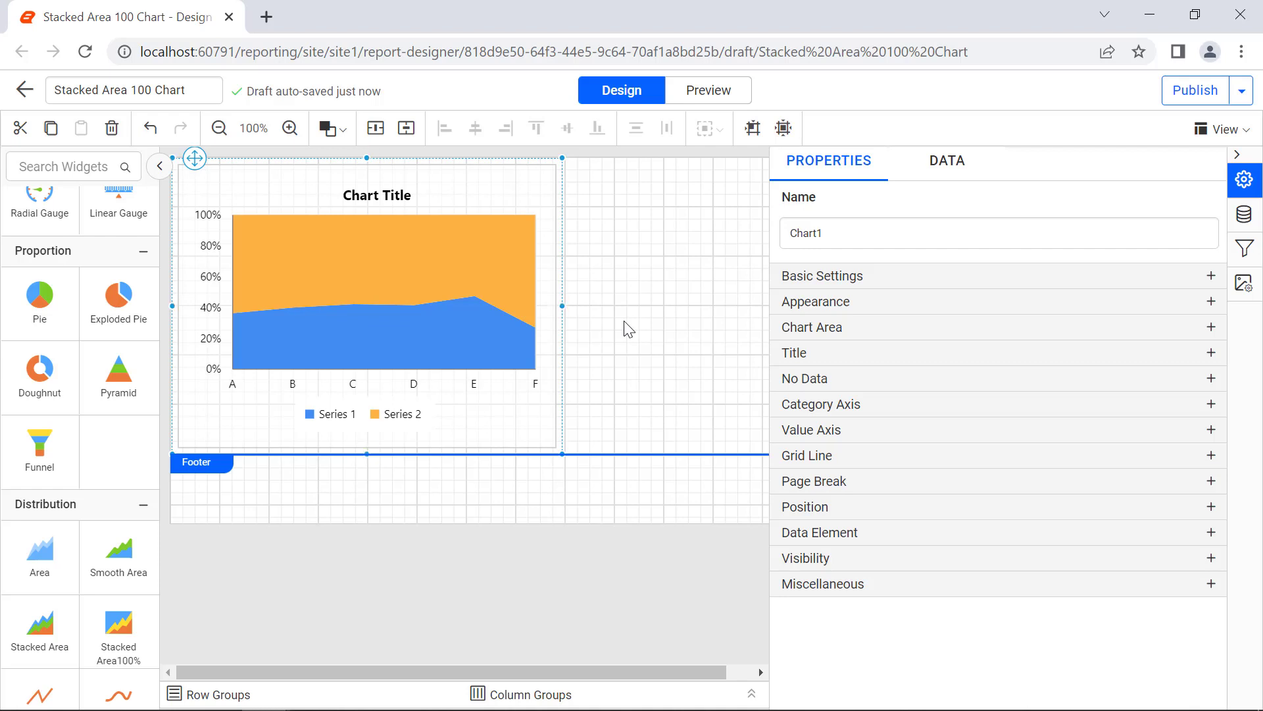
Step: Enlarge the chart to about twice its width and slightly taller, and assign the Temperature field to its Y values
drag(562, 454, 1009, 507)
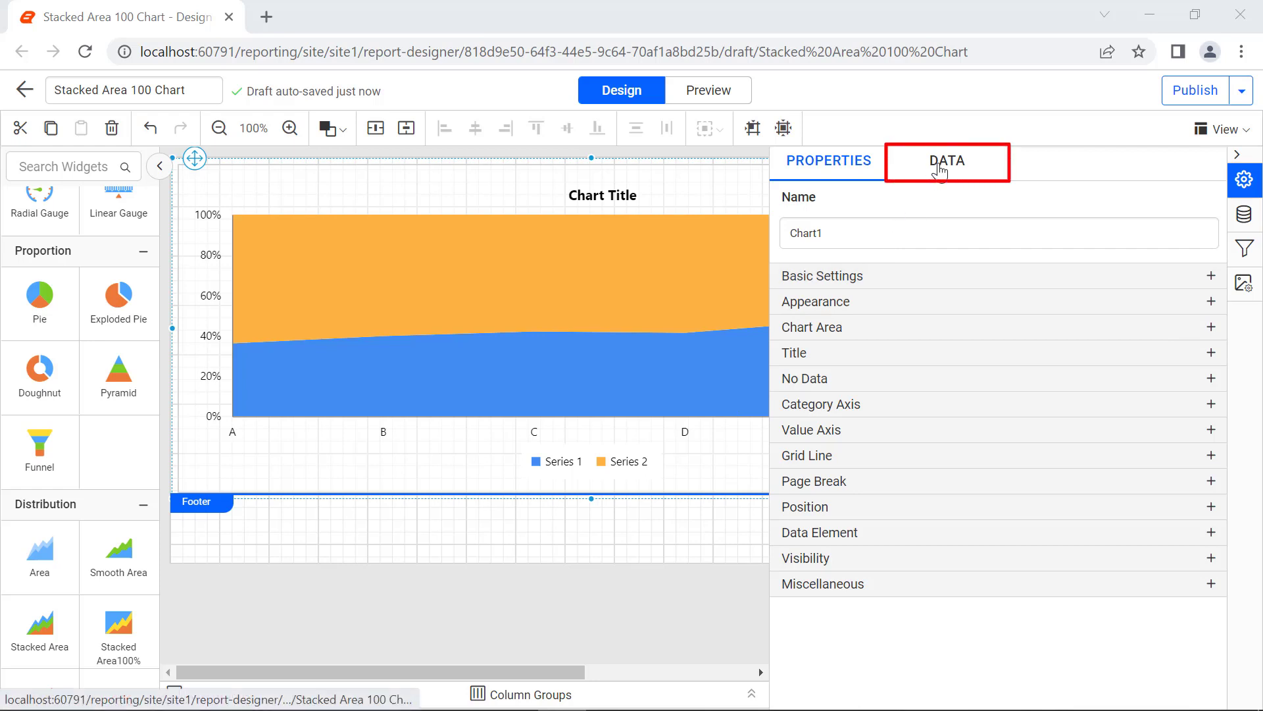
click(940, 173)
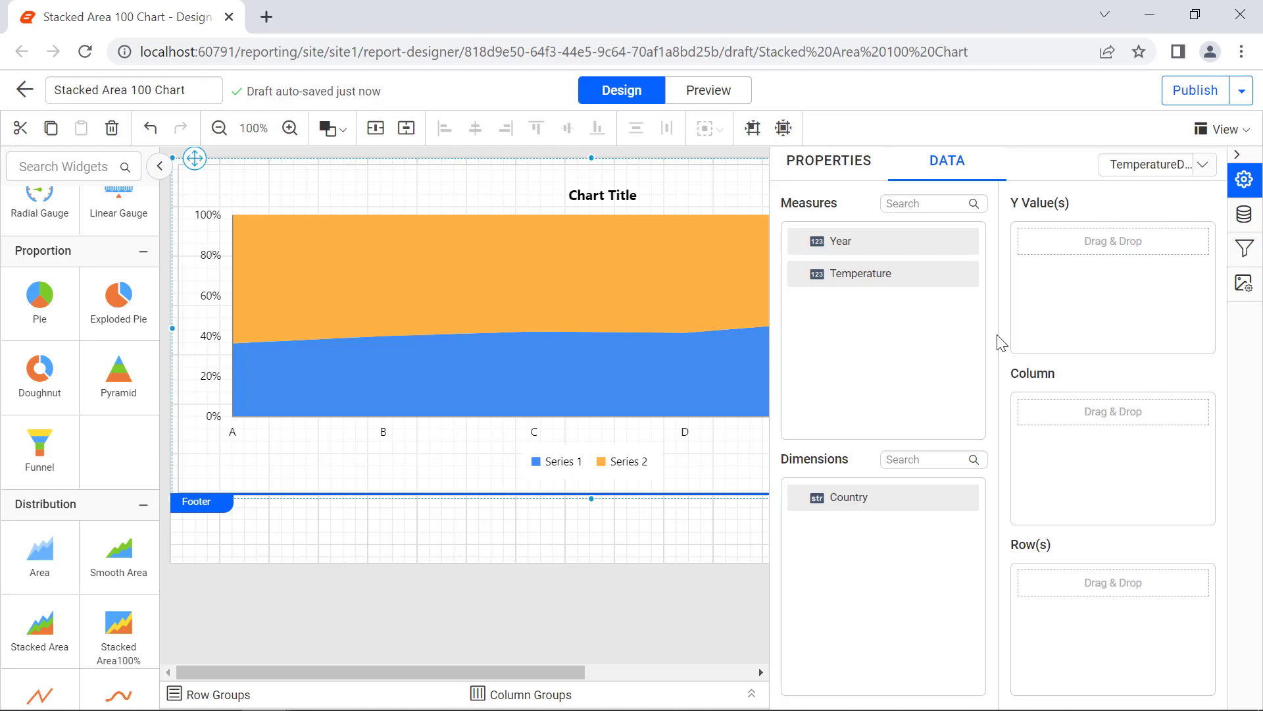
drag(931, 280, 1028, 252)
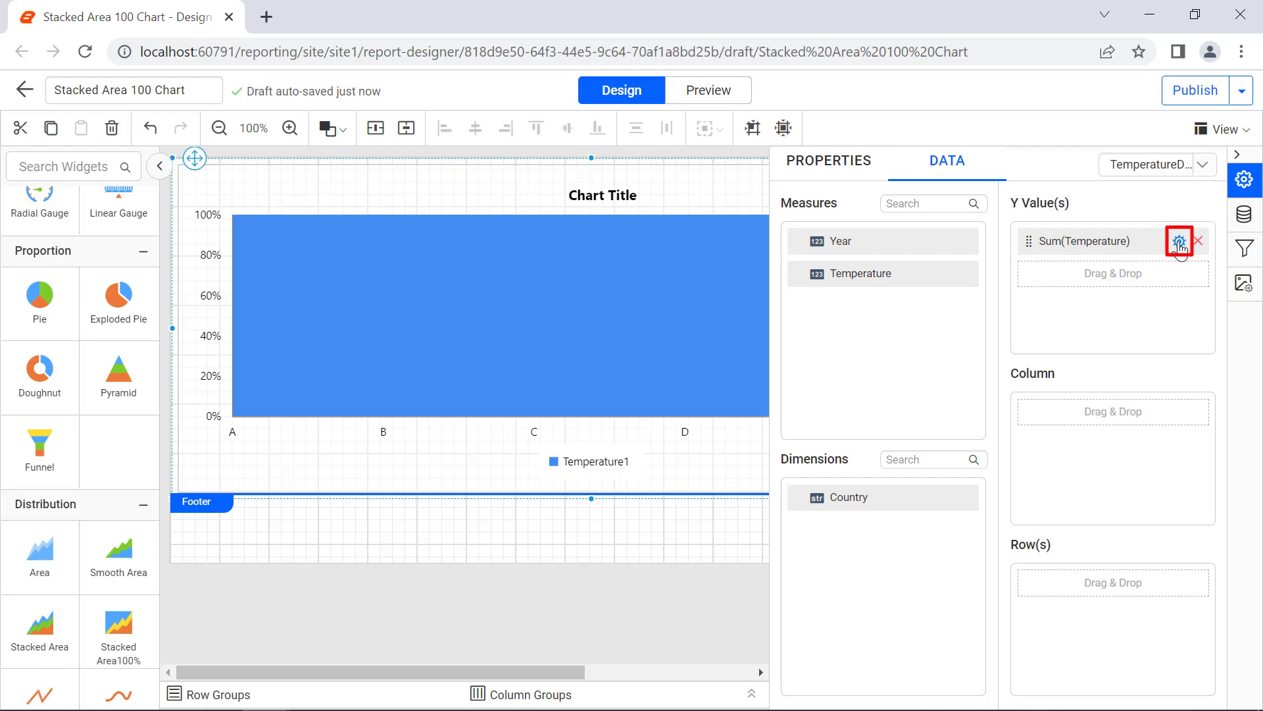
Step: Look at the settings of the Sum(Temperature) value, preview the report and return to the design
click(1179, 242)
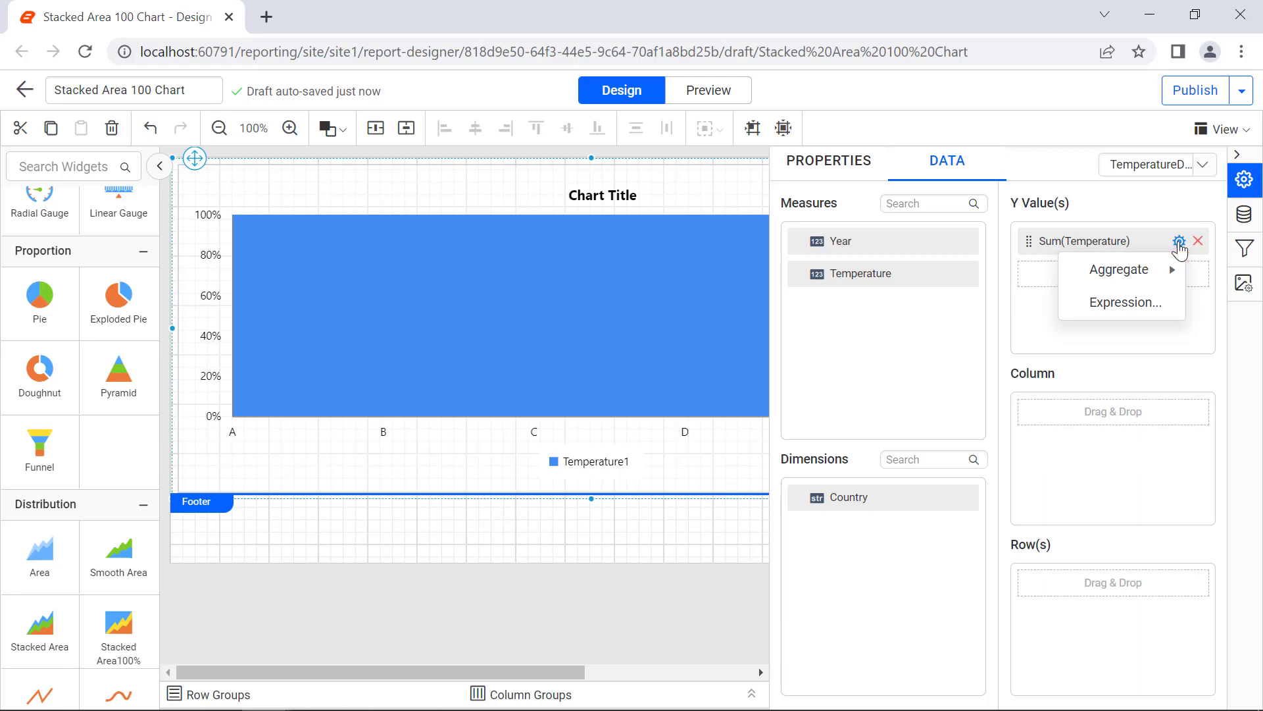
mouse_move(1177, 275)
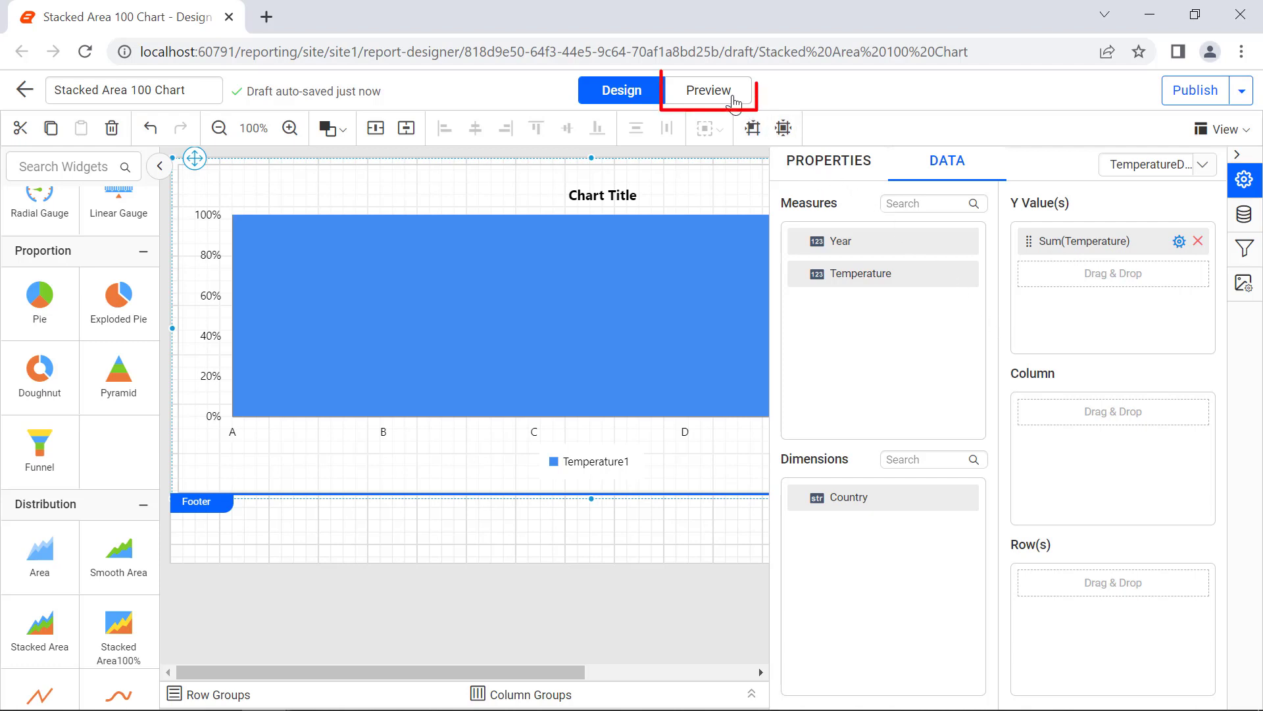
click(733, 99)
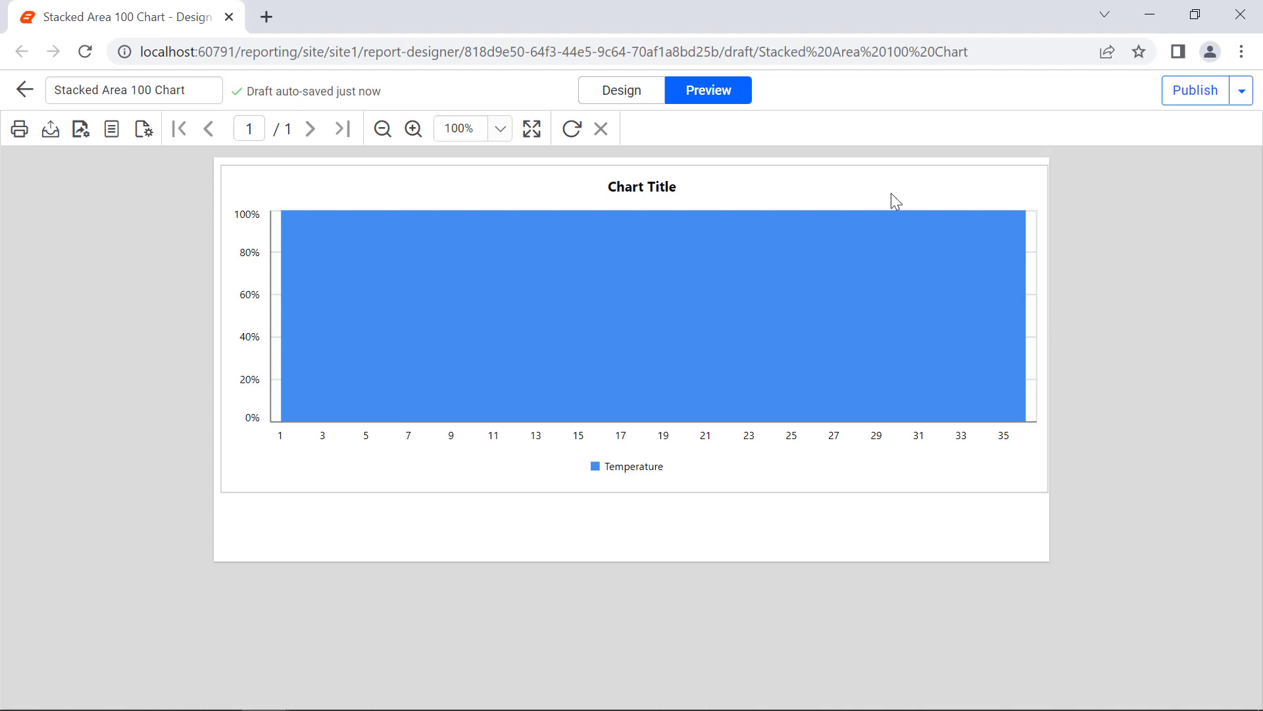
click(650, 96)
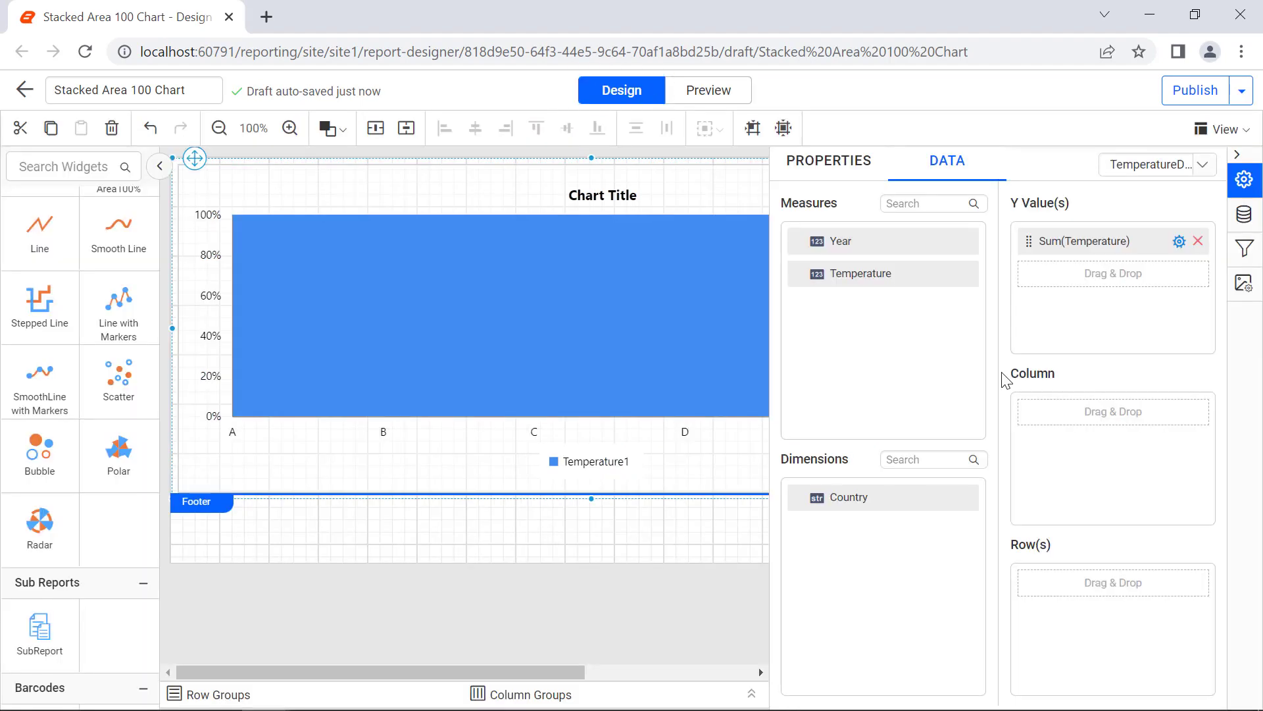
Step: Assign the Year field as the chart's column, check it in the report preview and return to the design
drag(962, 241, 1028, 411)
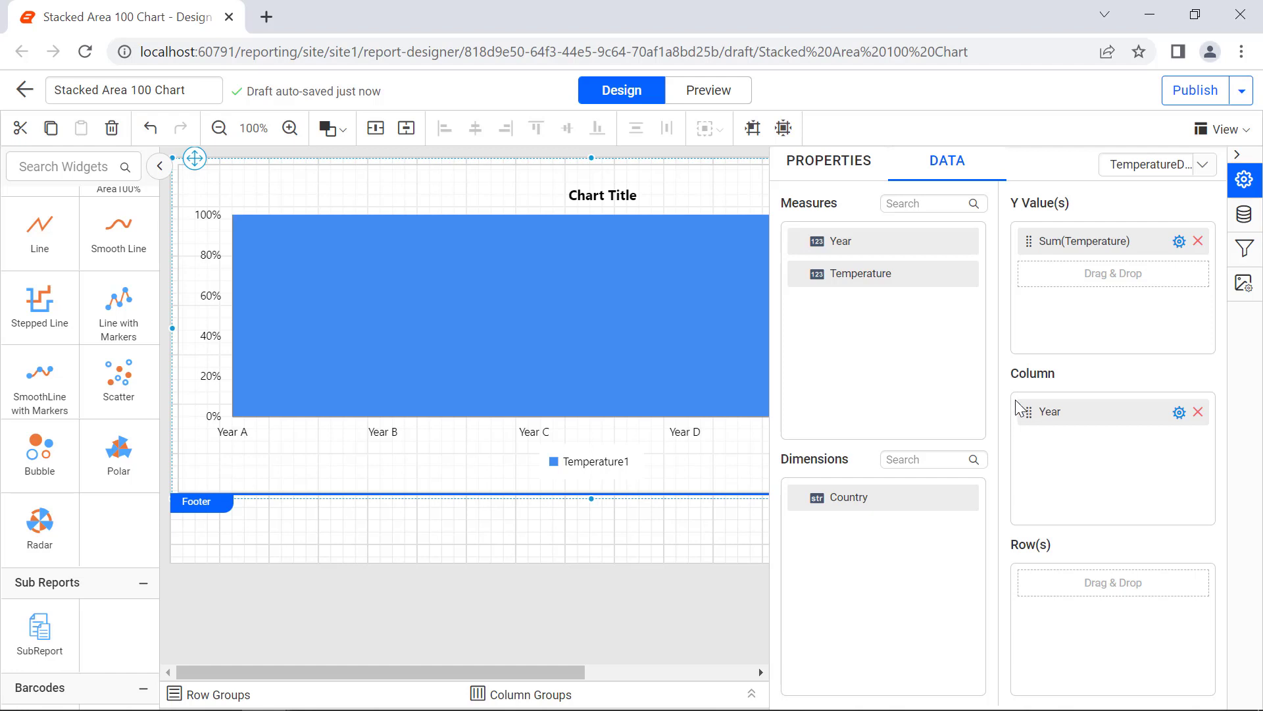
click(746, 93)
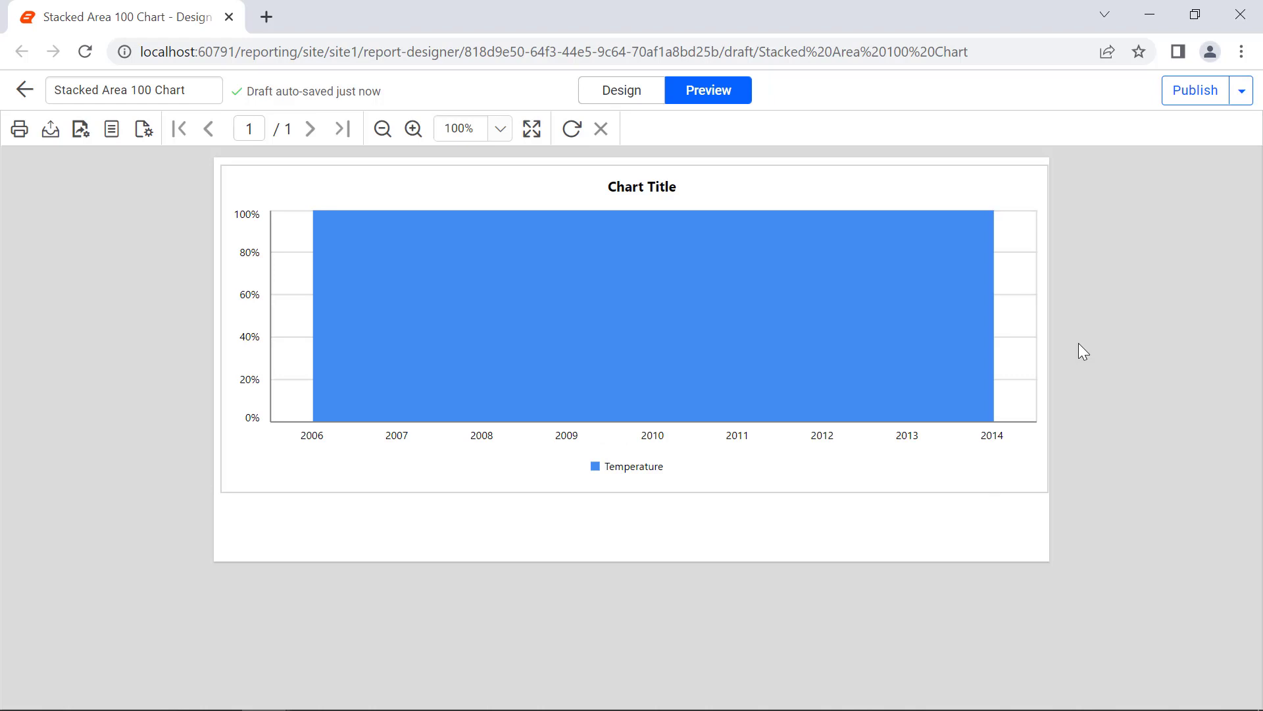
click(648, 102)
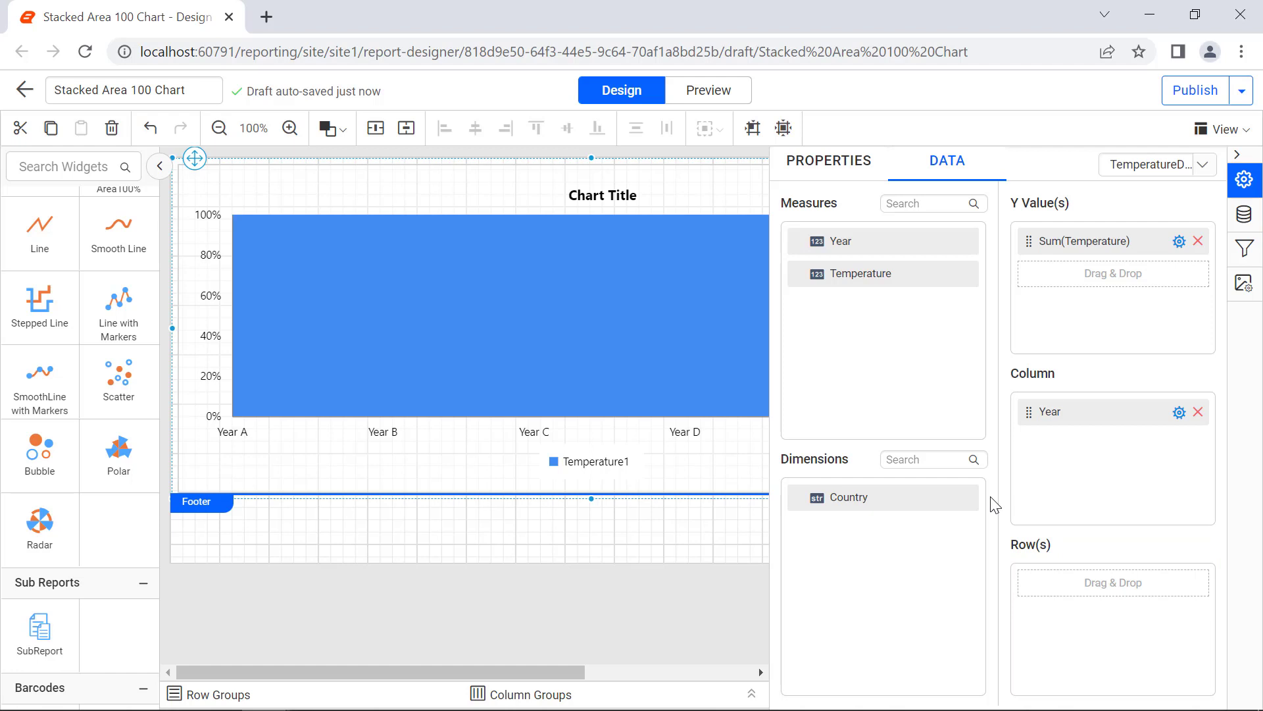
Step: Assign the Country field to the chart's rows, check it in the report preview and return to the design
drag(961, 504, 1031, 588)
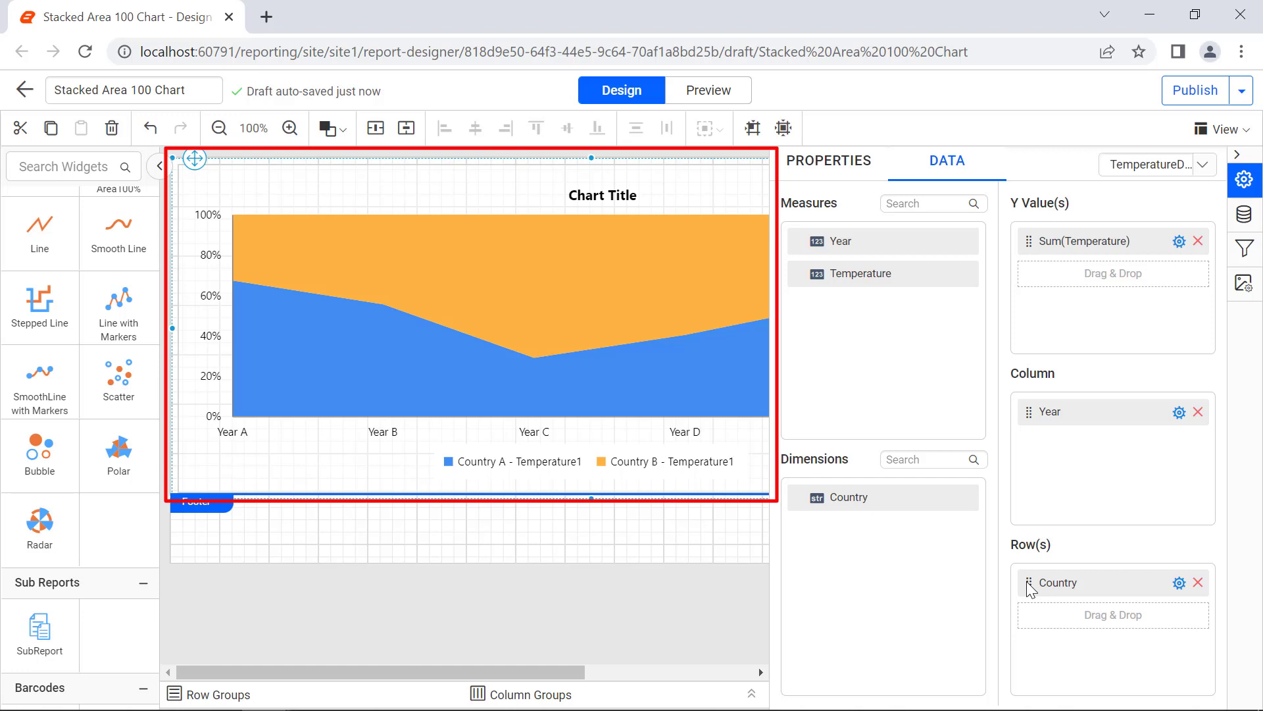
click(719, 106)
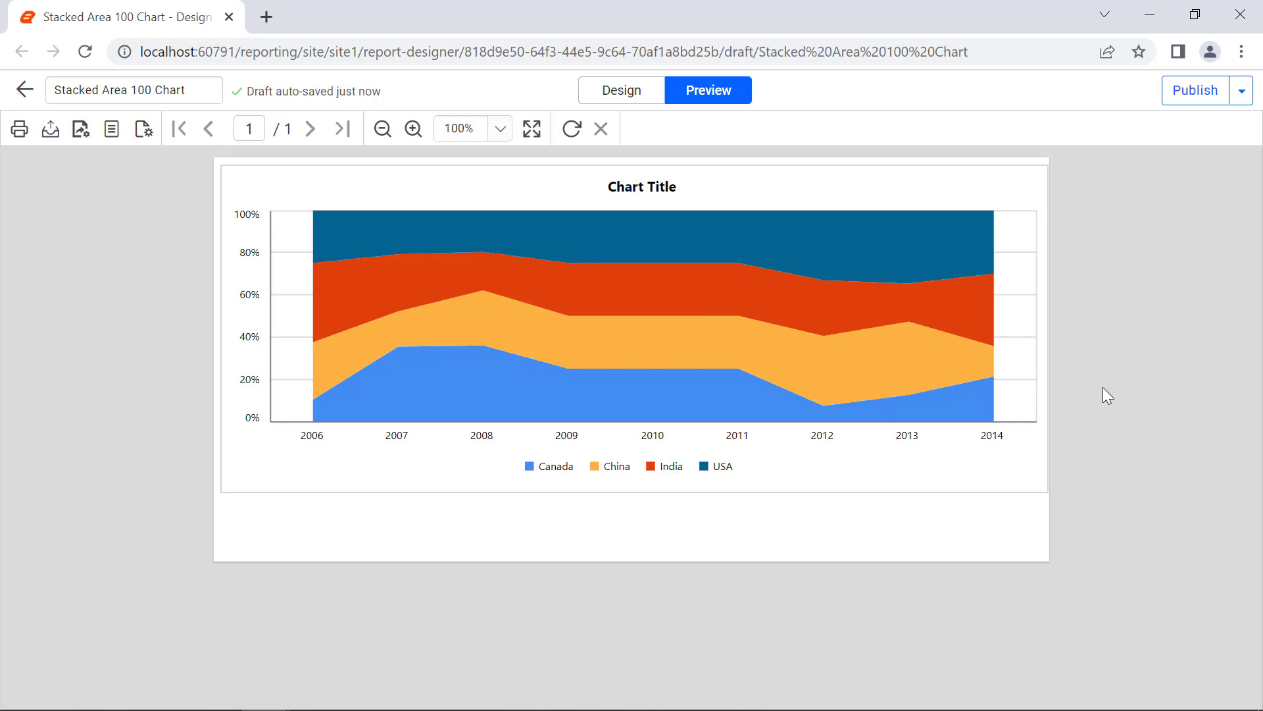
click(632, 99)
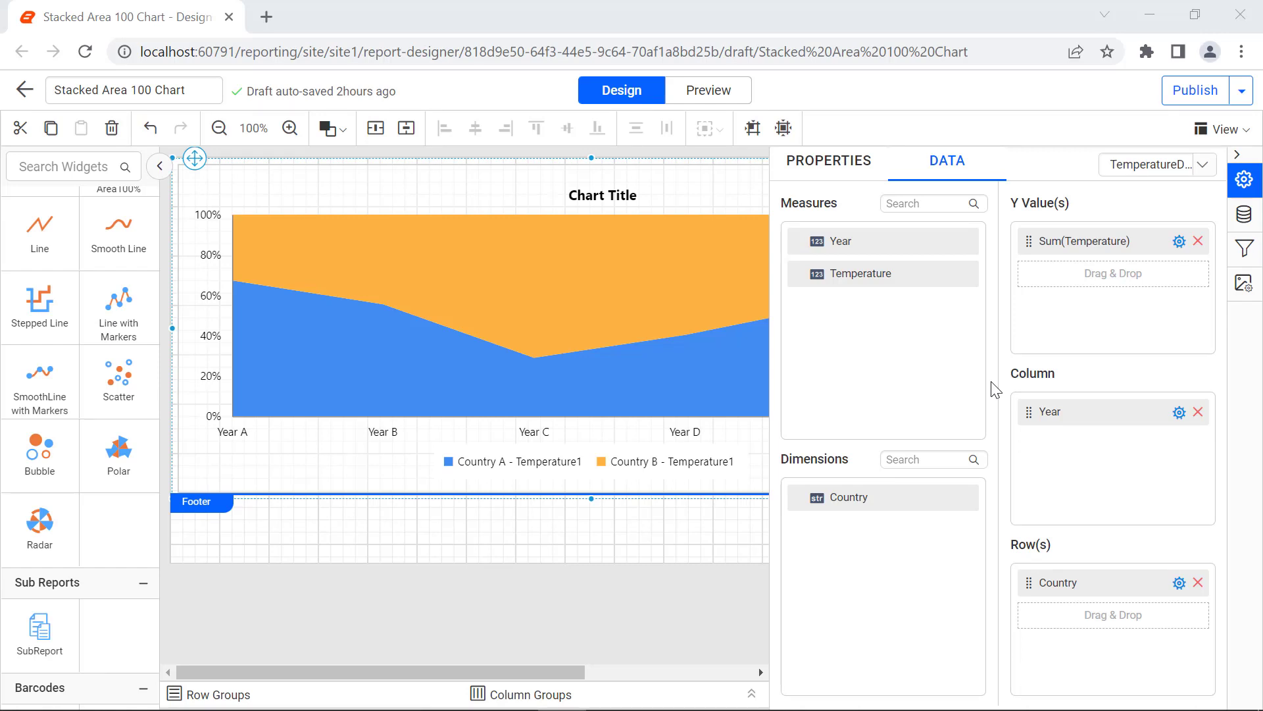
Step: Set the chart's outer border to Double style, black colour and a width of 1.833
click(858, 175)
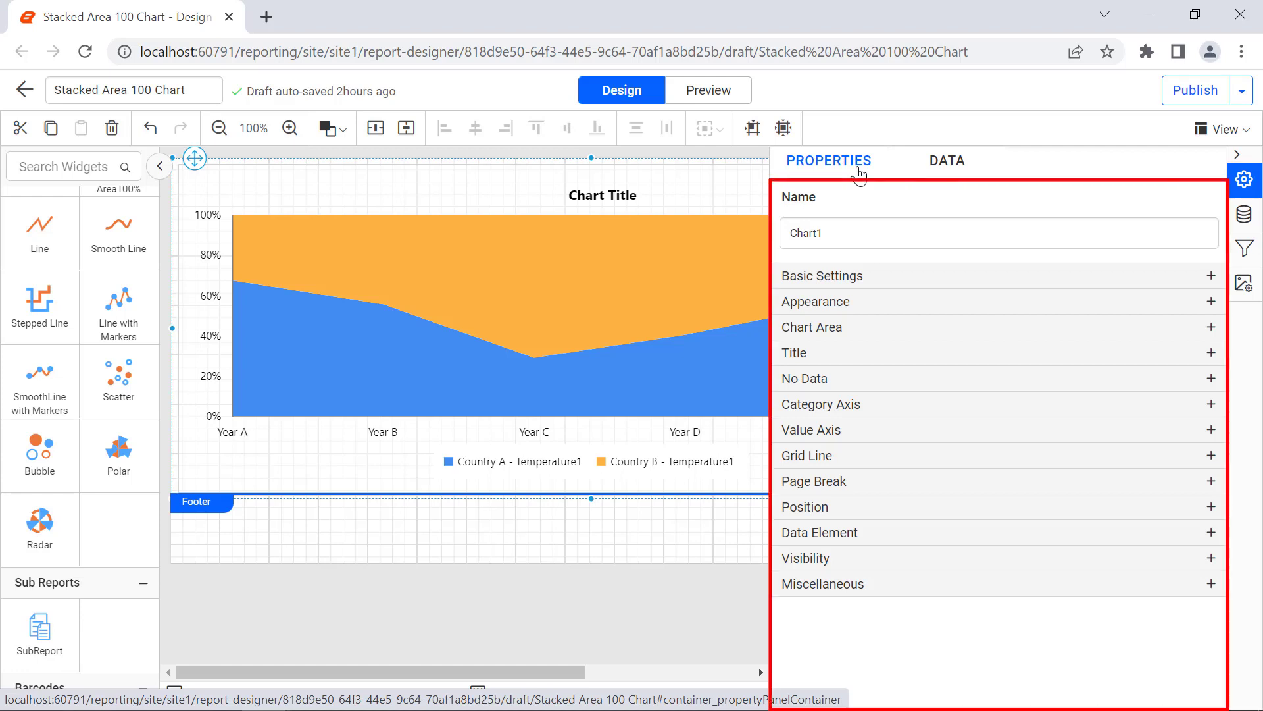
click(950, 302)
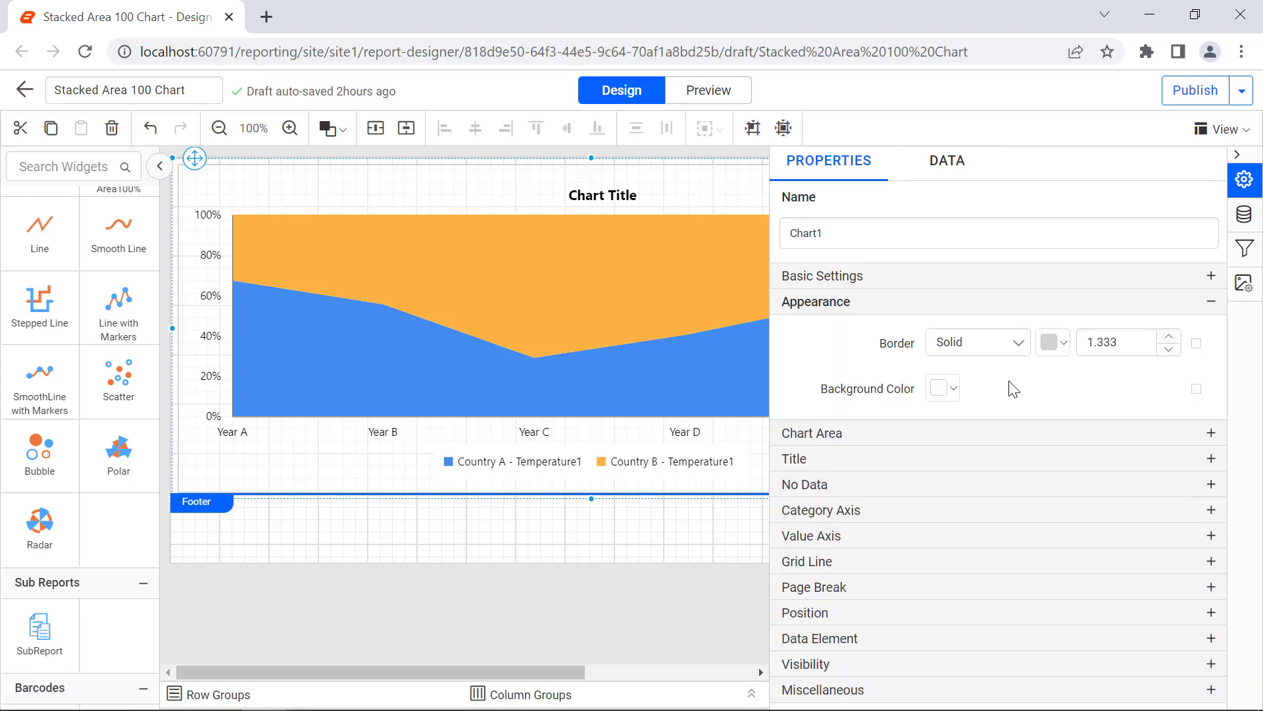
click(1013, 343)
click(993, 422)
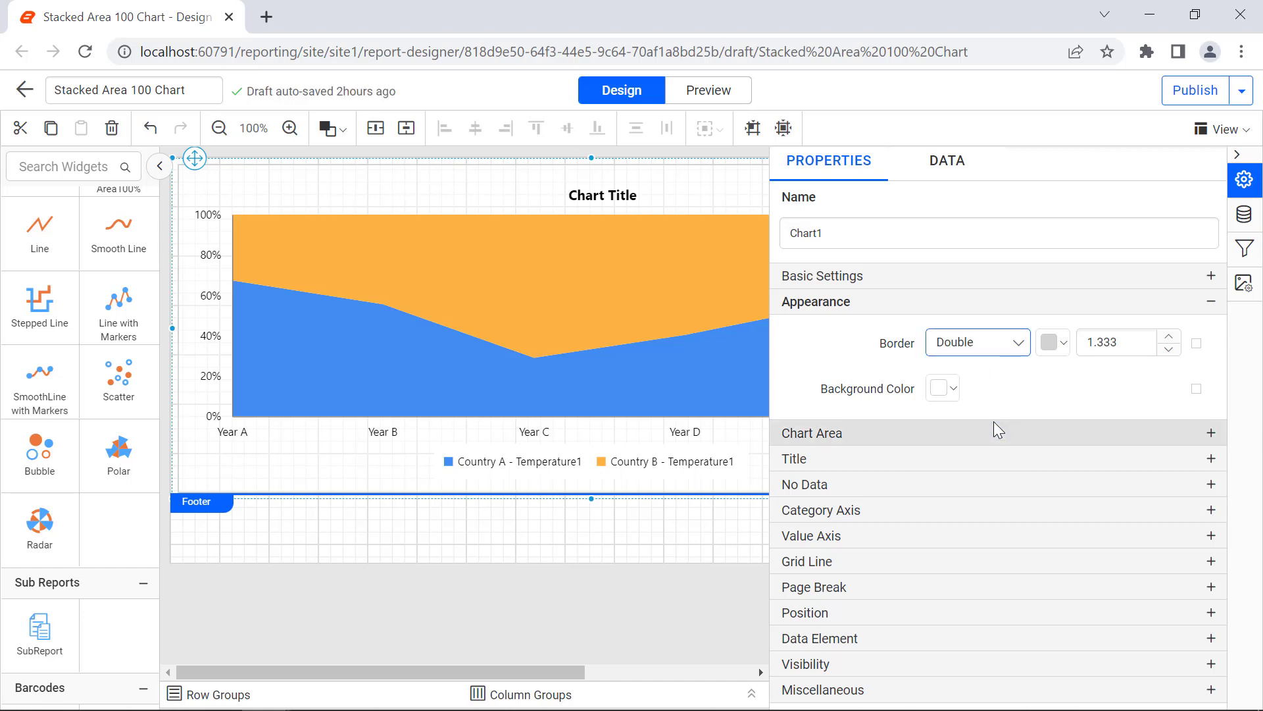
click(1053, 342)
click(1054, 512)
click(1148, 622)
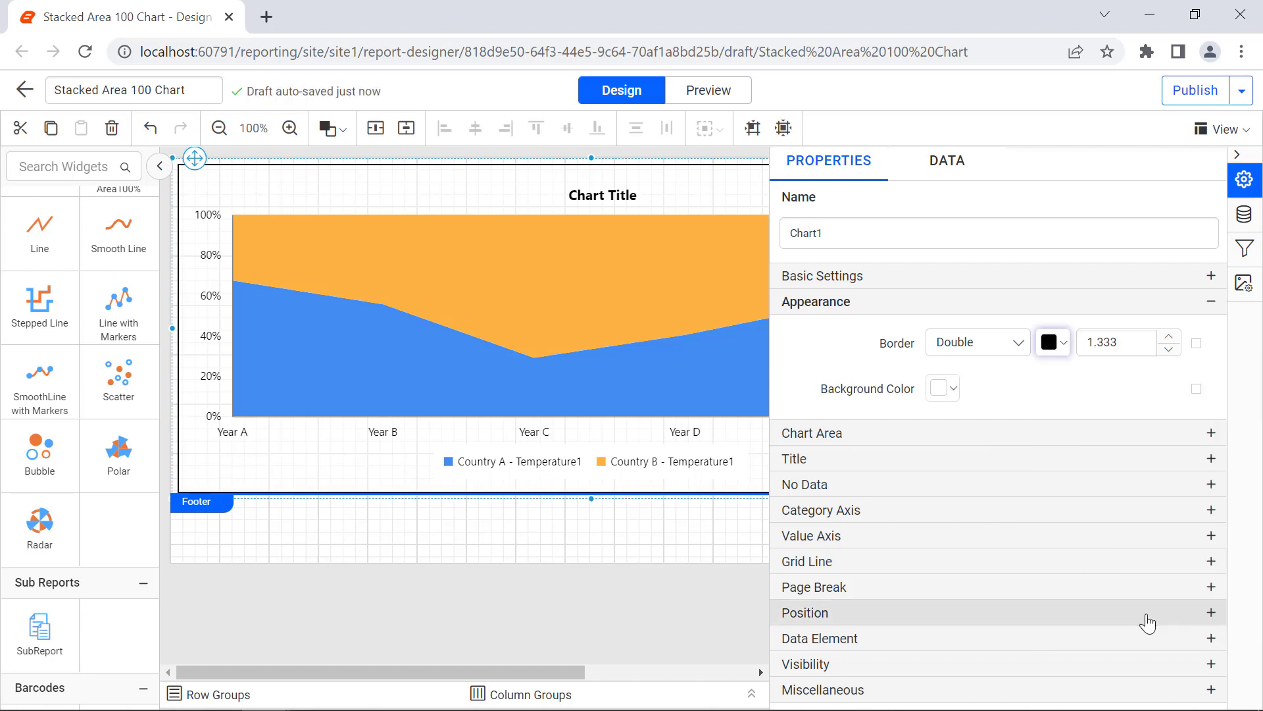
click(1103, 340)
click(1129, 376)
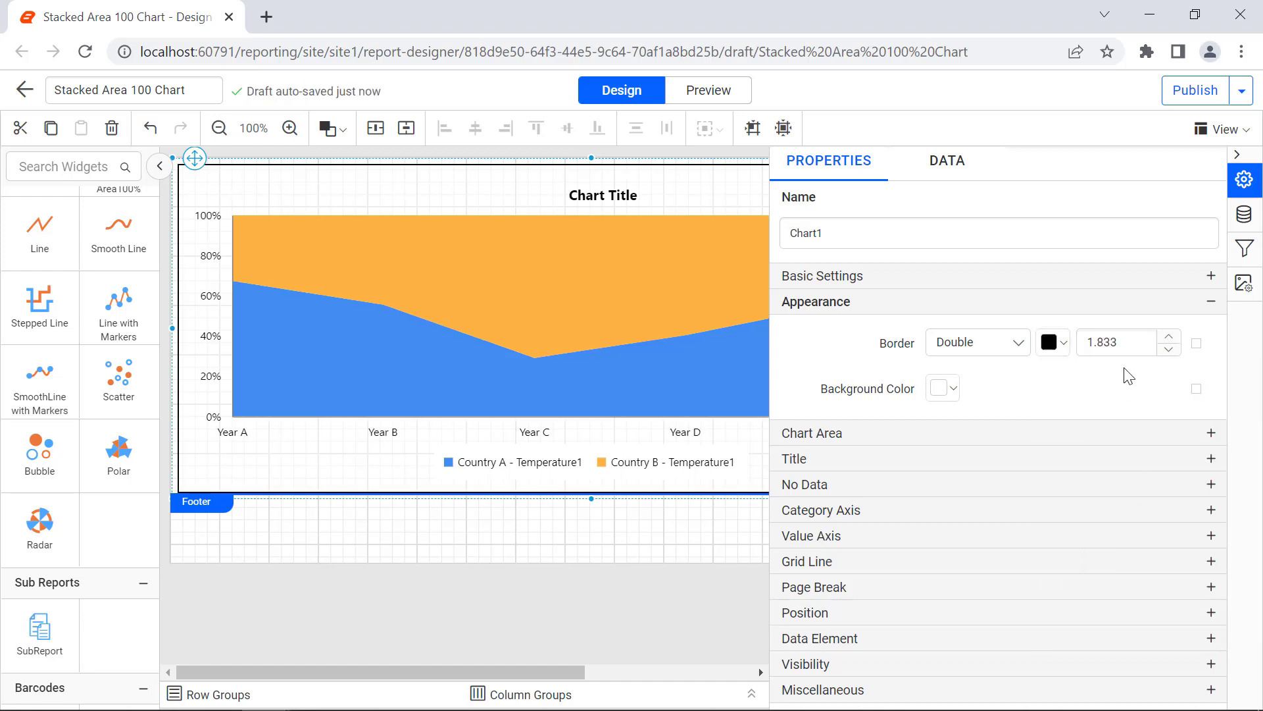
Step: Show the chart area border in black with a width of 2
click(1017, 432)
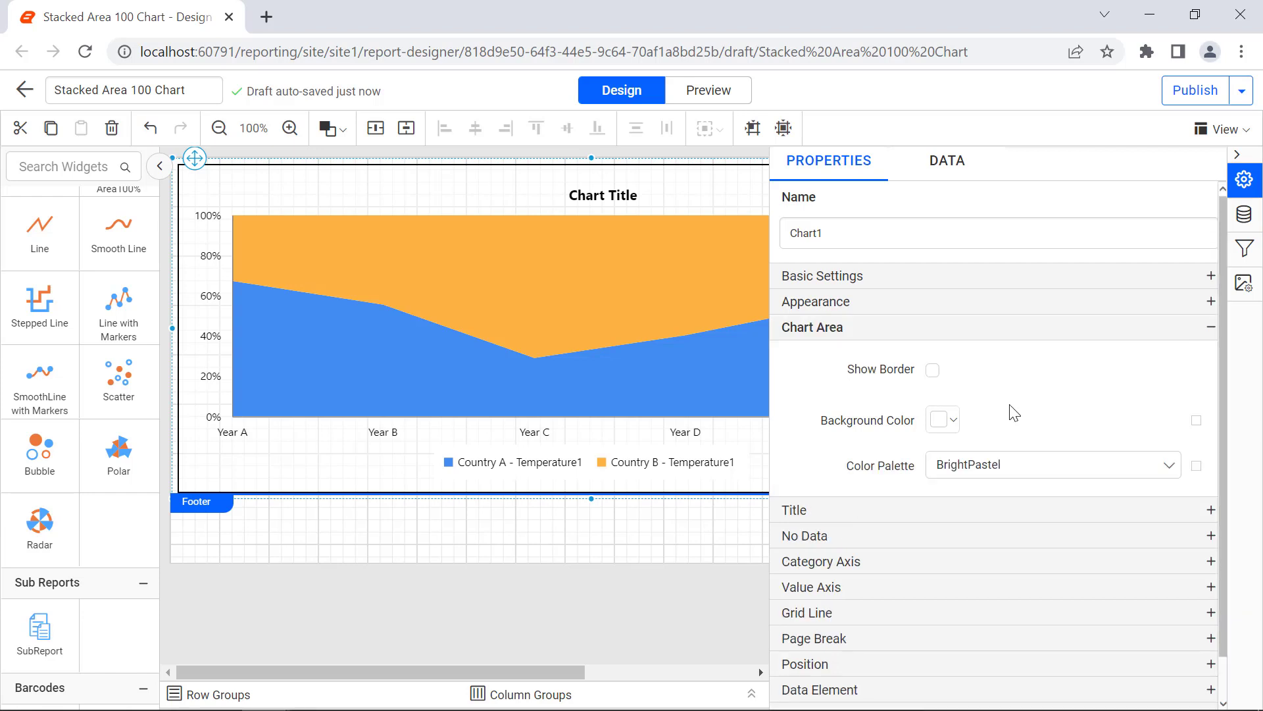
click(933, 369)
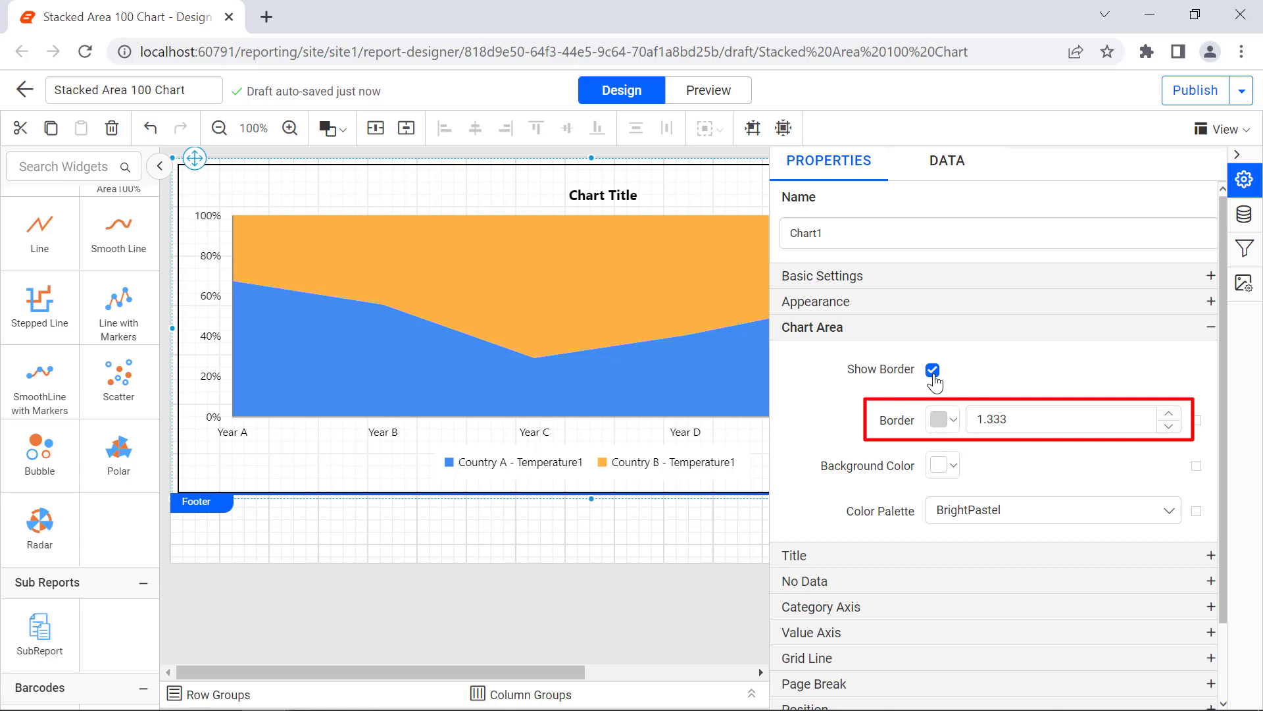
click(955, 414)
click(944, 263)
click(1047, 372)
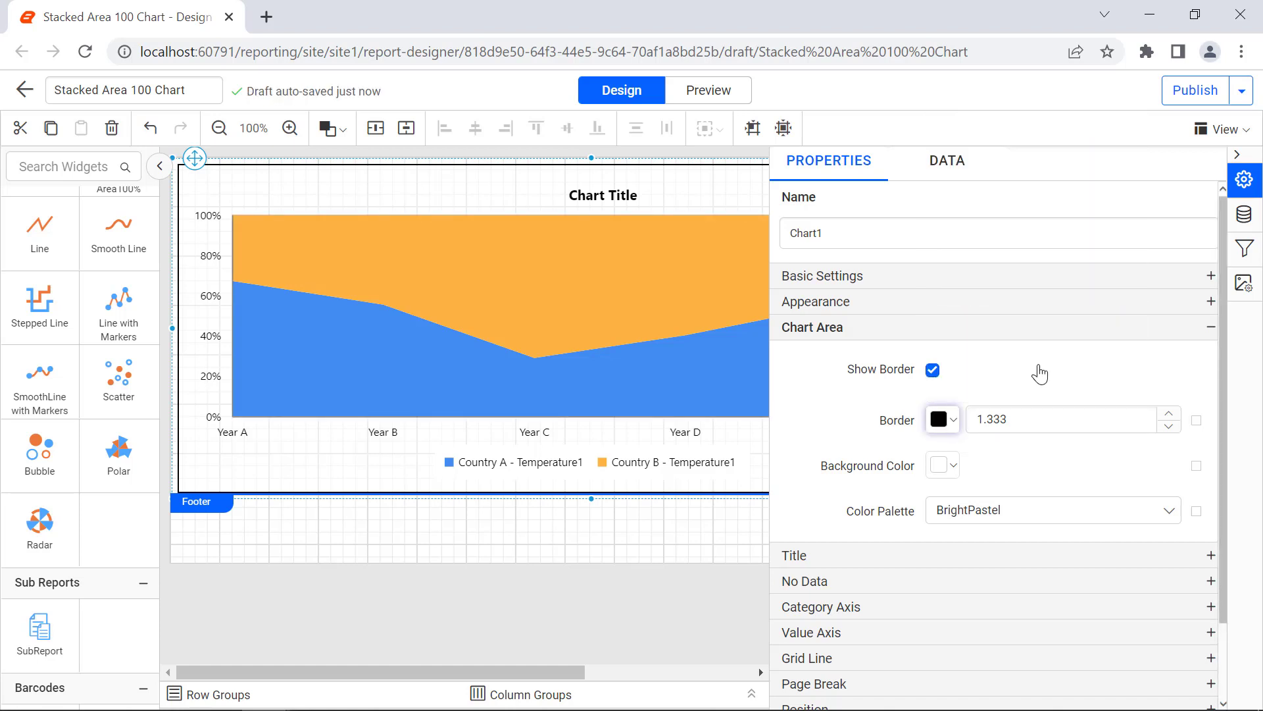
double_click(1017, 417)
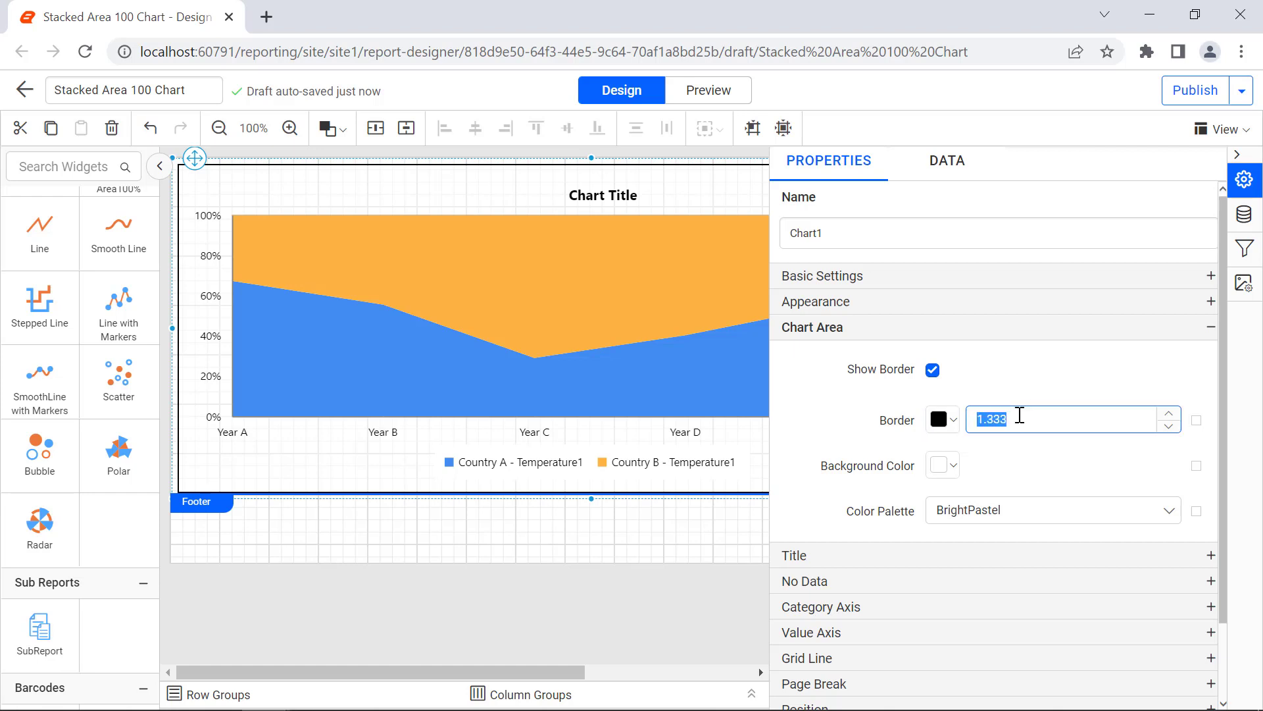
text(2)
key(Return)
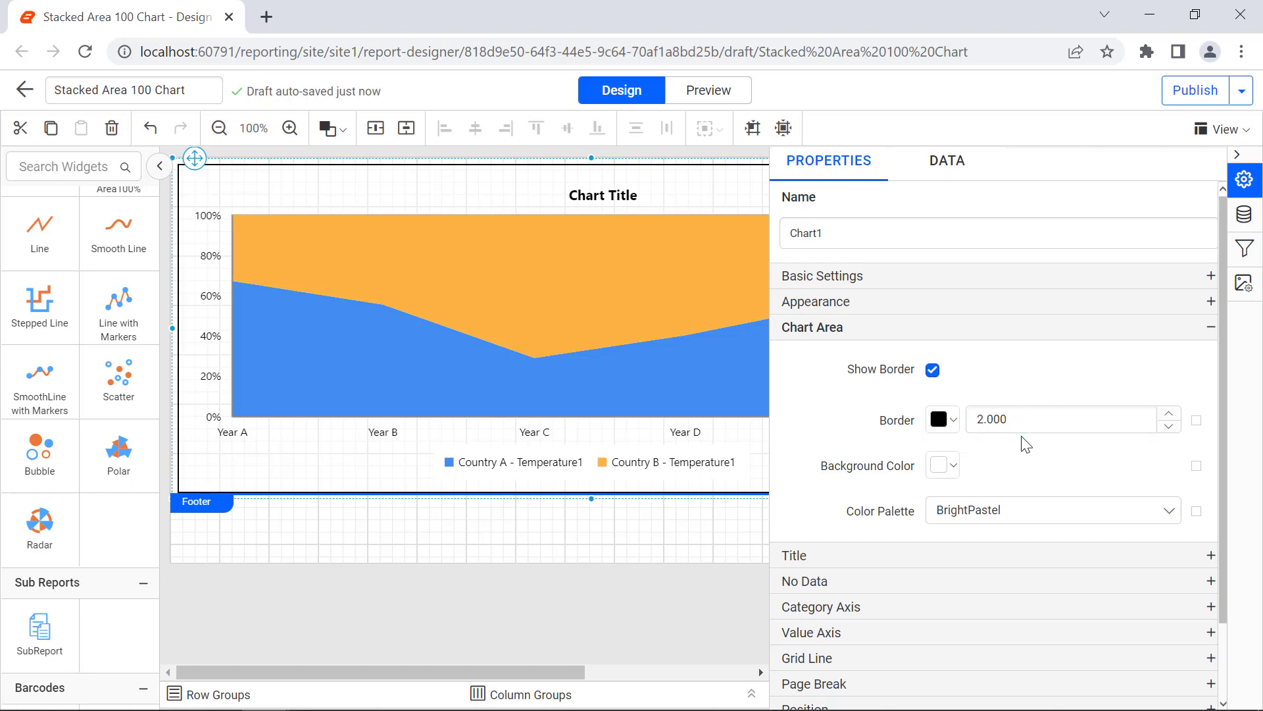
Step: Set the chart's color palette to Pacific and its title text to "Annual Temperature Comparision"
click(1024, 511)
click(998, 626)
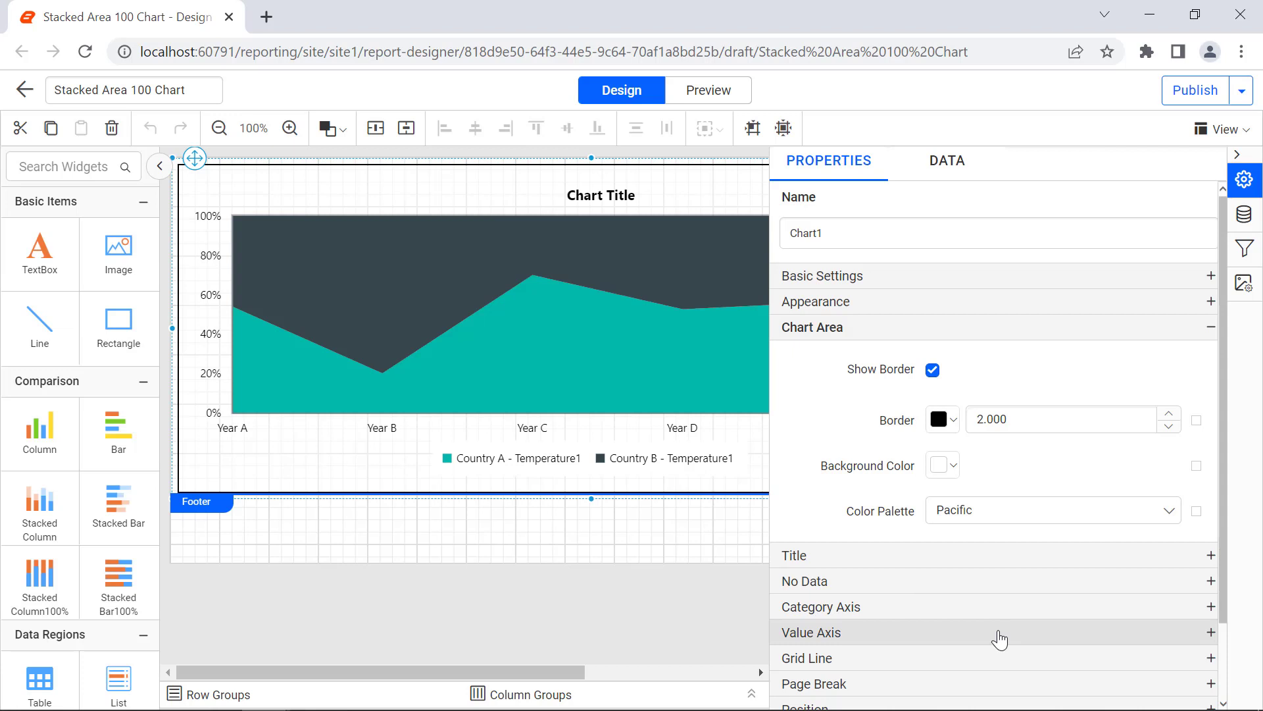
click(1079, 556)
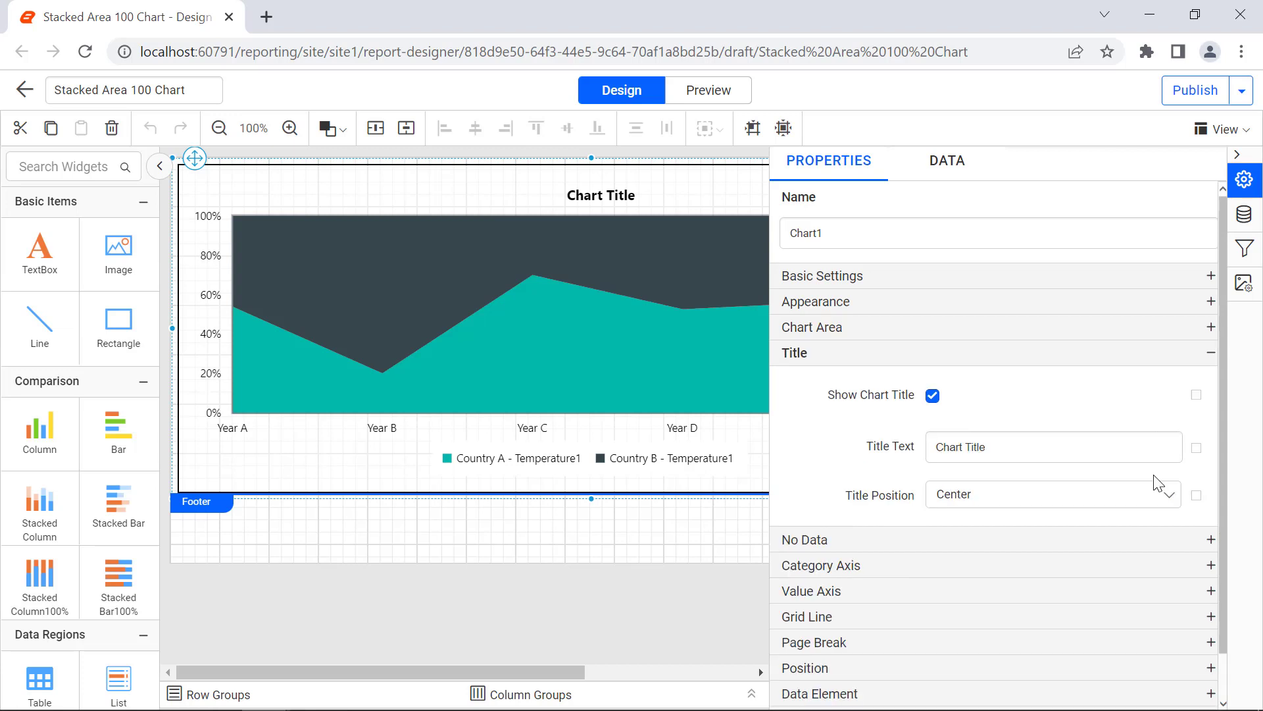
triple_click(1124, 454)
text(Annual Temperature )
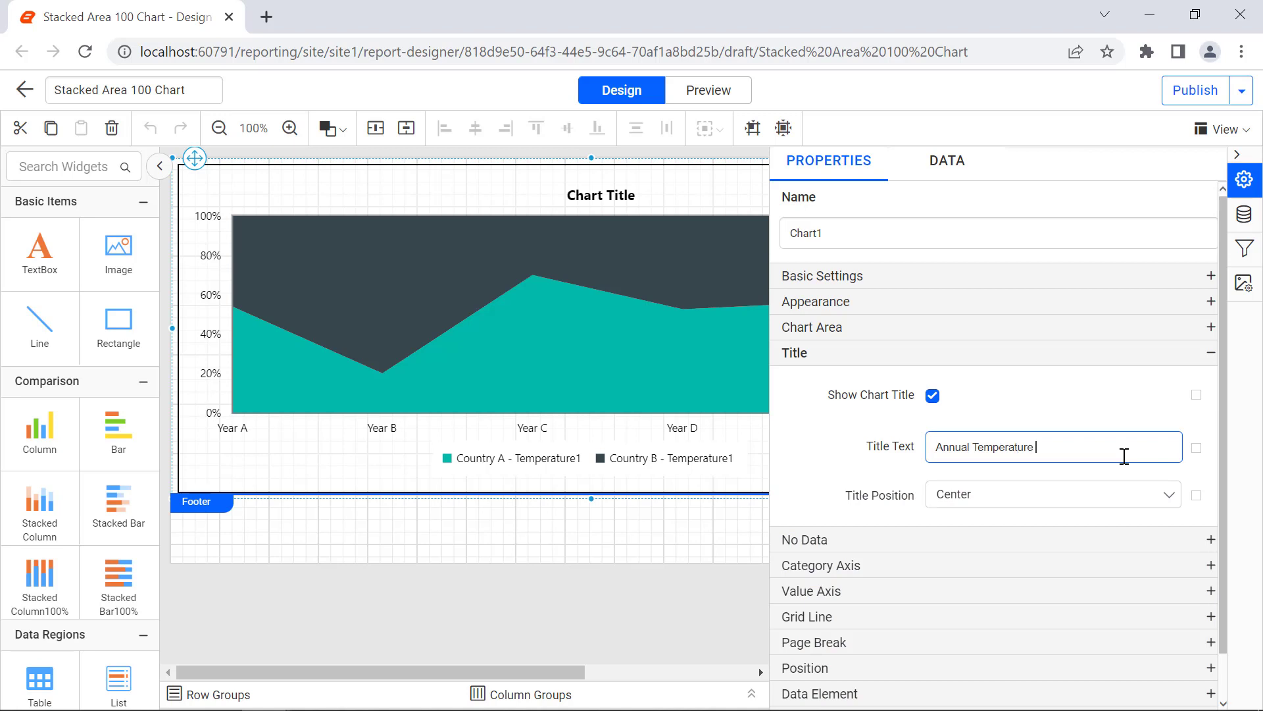
text(Comparision)
key(Return)
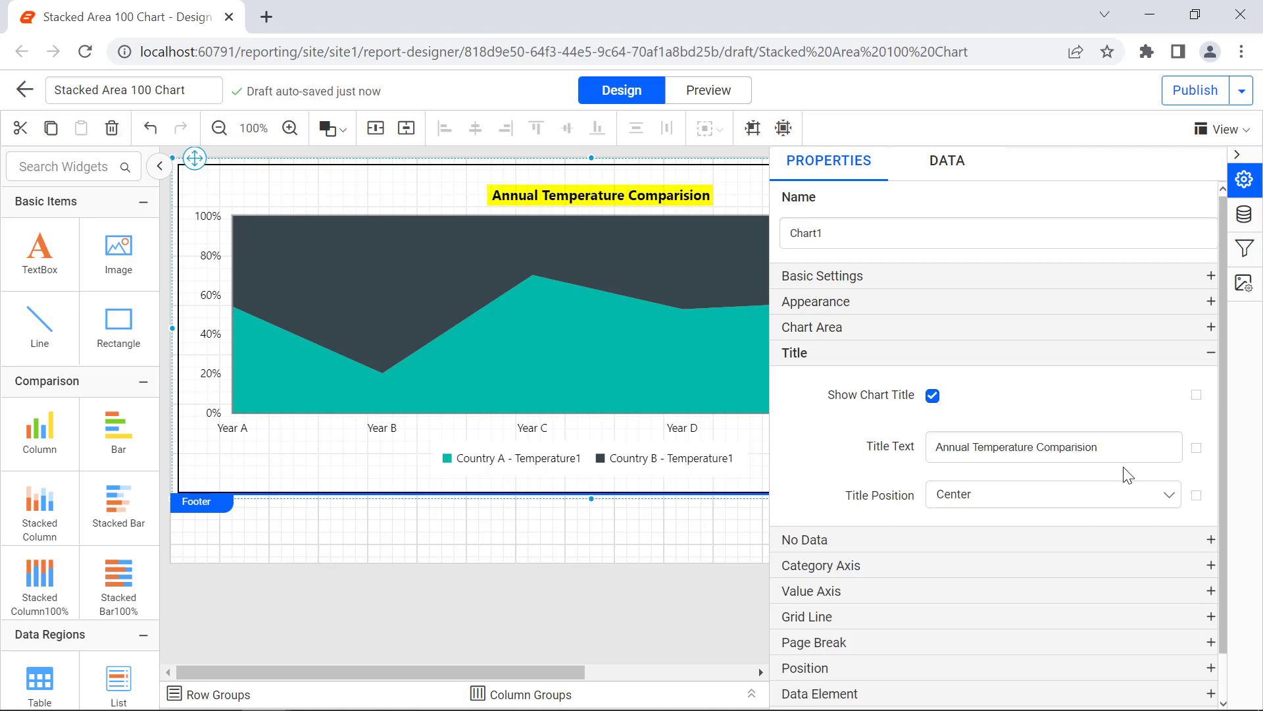
Step: Set the chart's no-data message to "No Data to Display"
click(1193, 540)
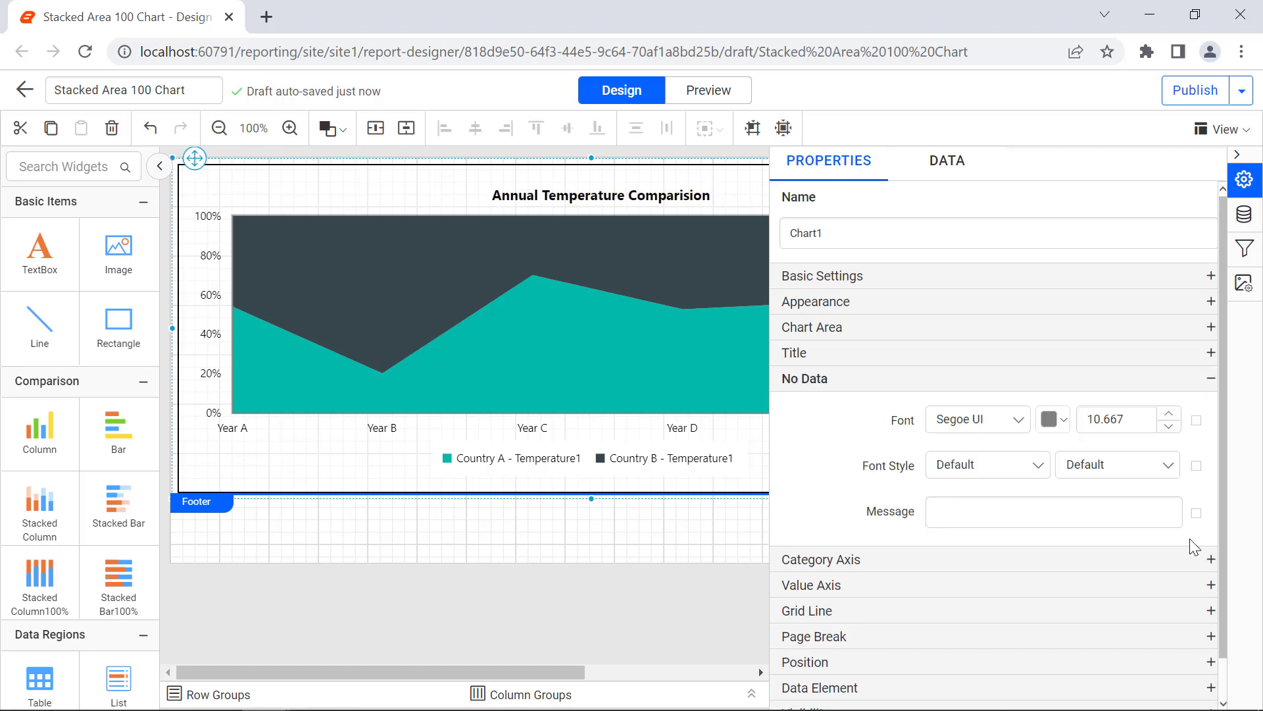
click(1156, 517)
text(No Data to Display)
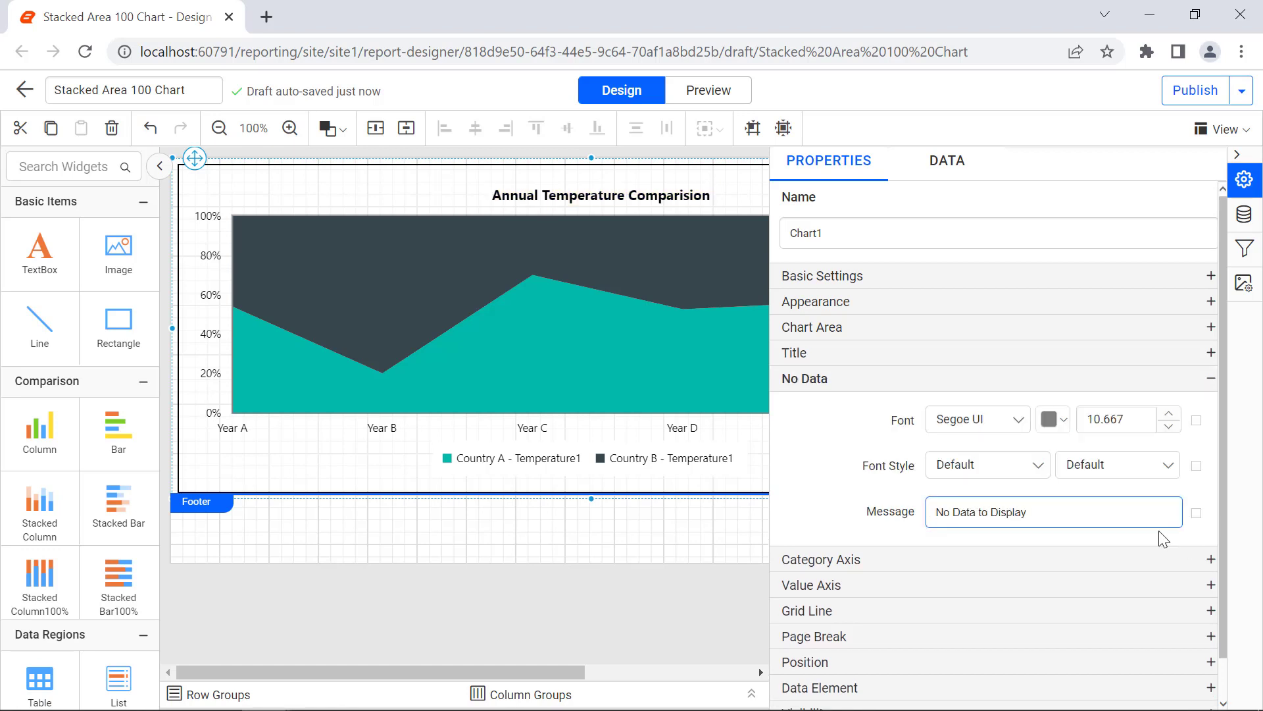
click(1163, 538)
Step: Give the chart's category axis the title "Year"
click(1173, 559)
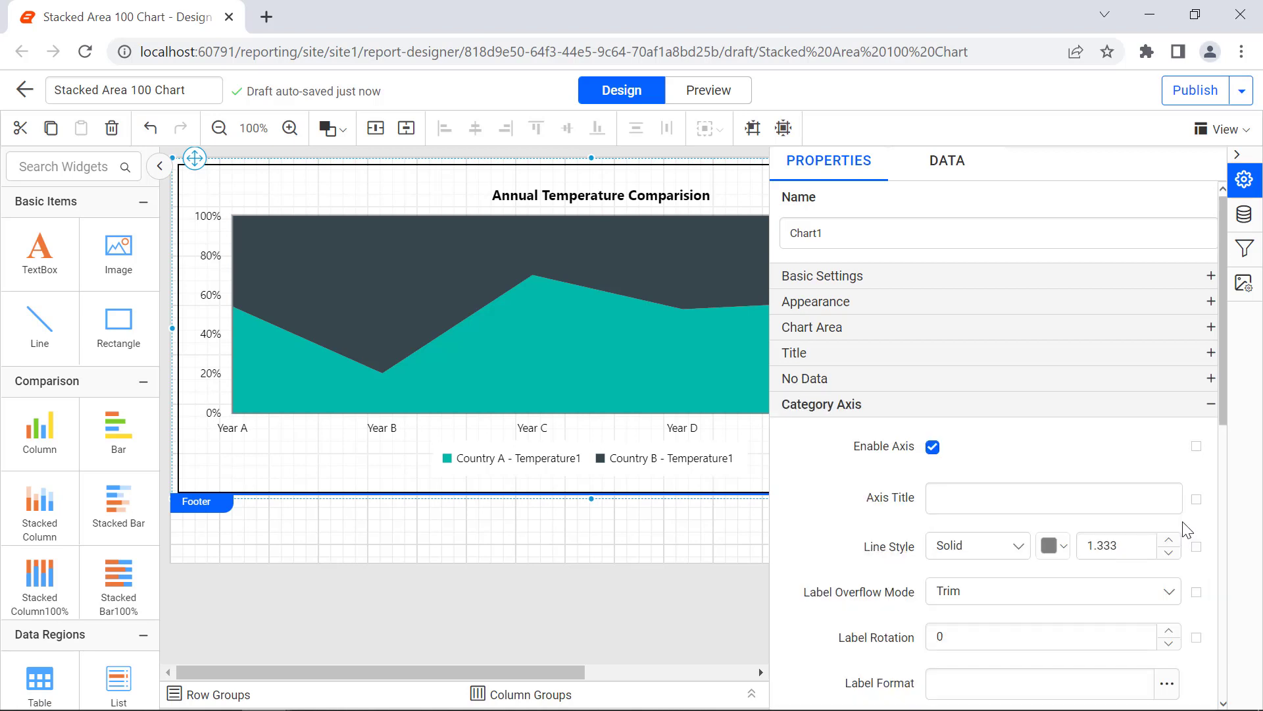
click(1167, 500)
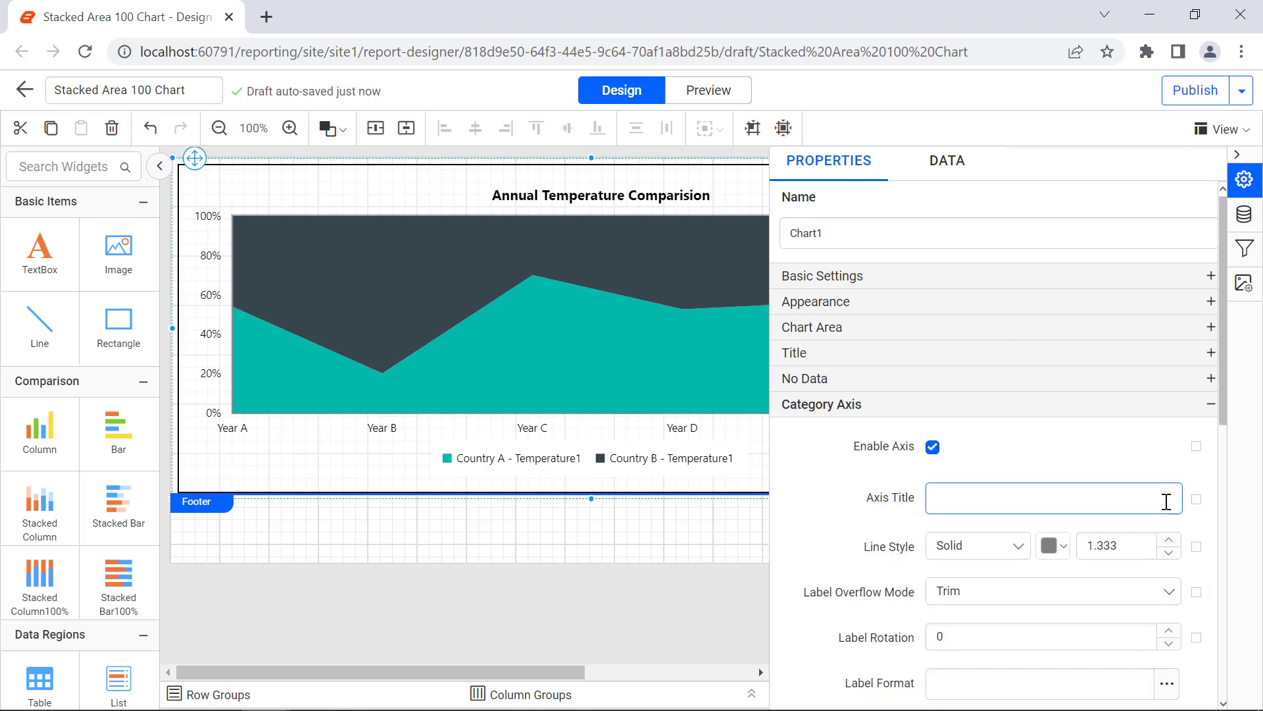
text(Year)
click(1169, 527)
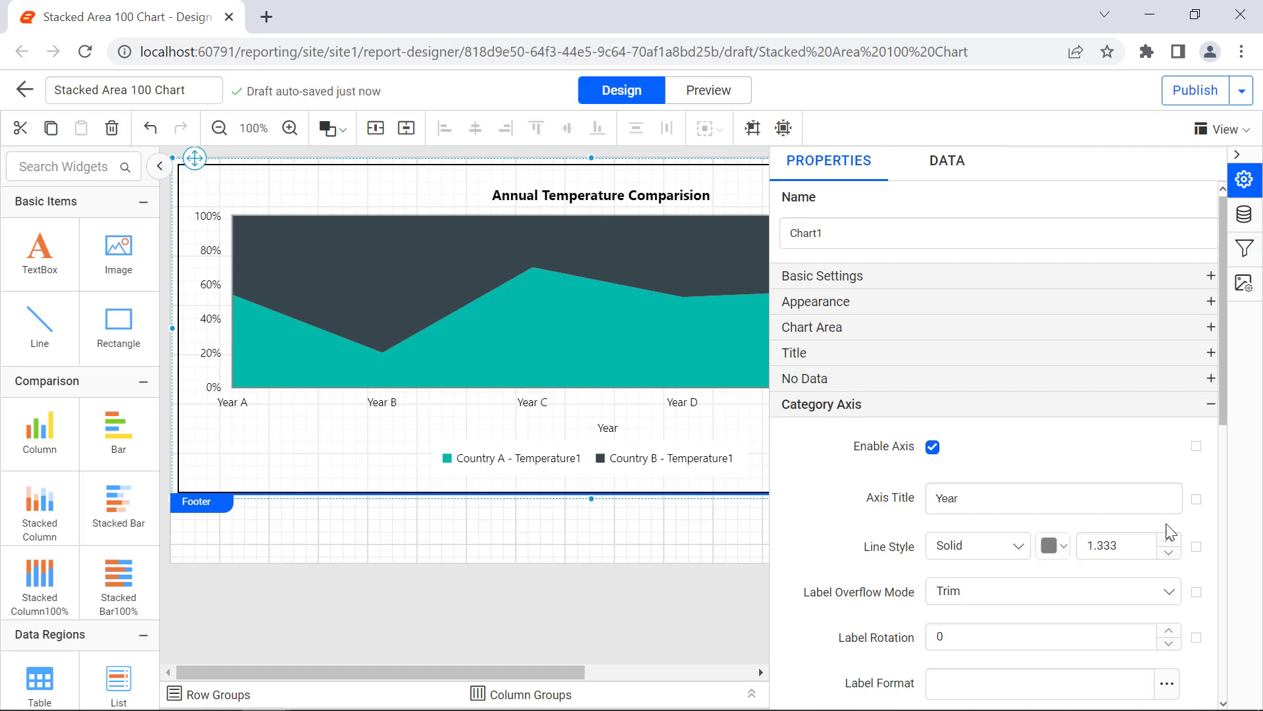
Step: Format the category axis title with font size 13 and bold weight in its advanced options
click(1197, 502)
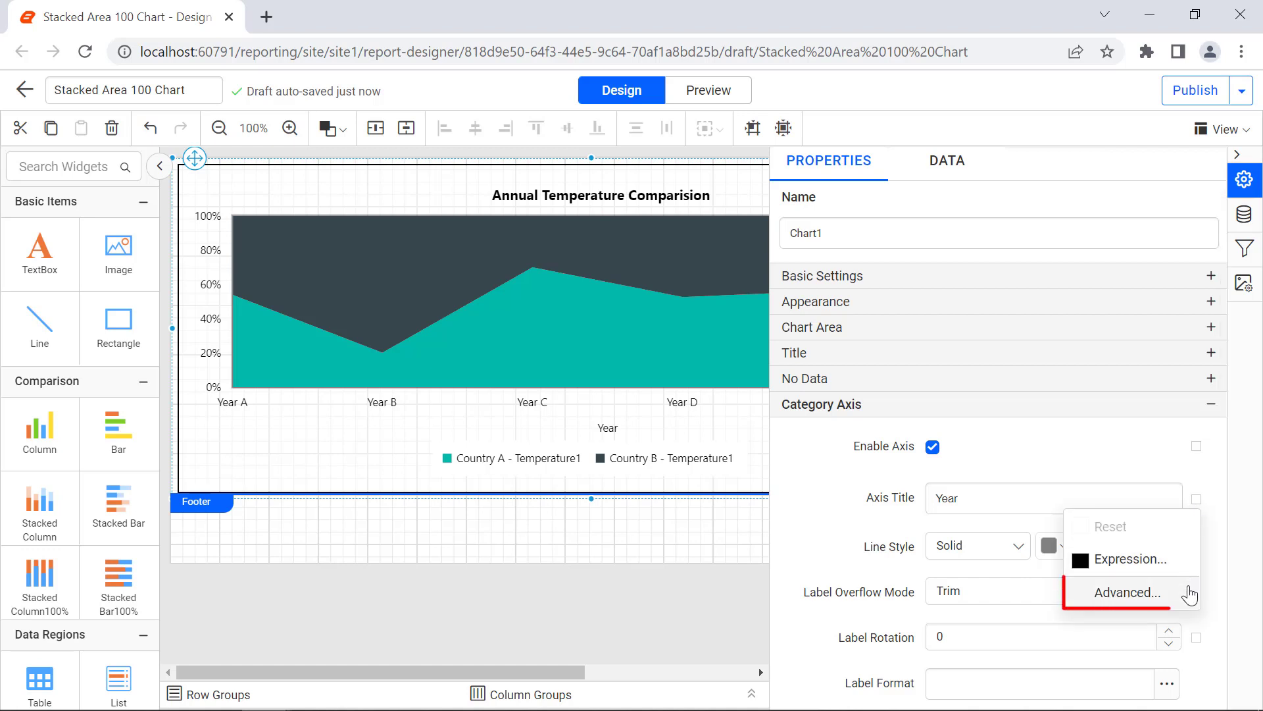
click(1126, 593)
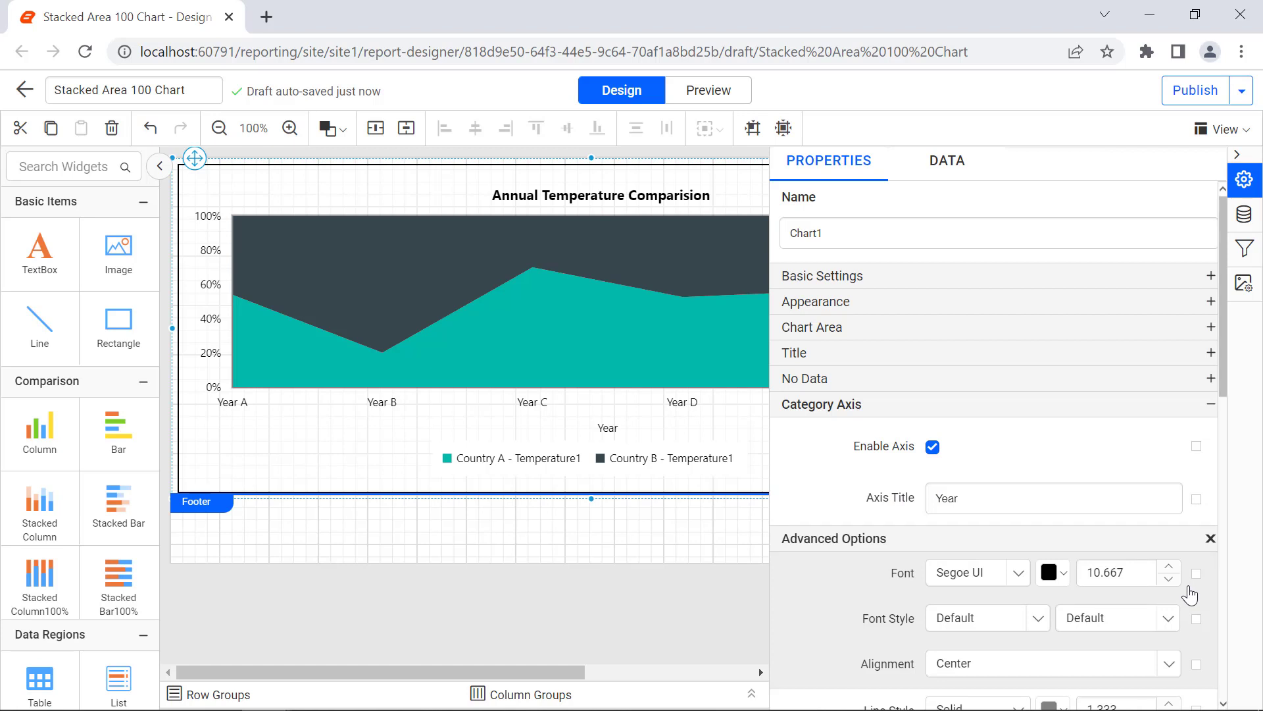
double_click(1137, 571)
text(13)
click(1143, 588)
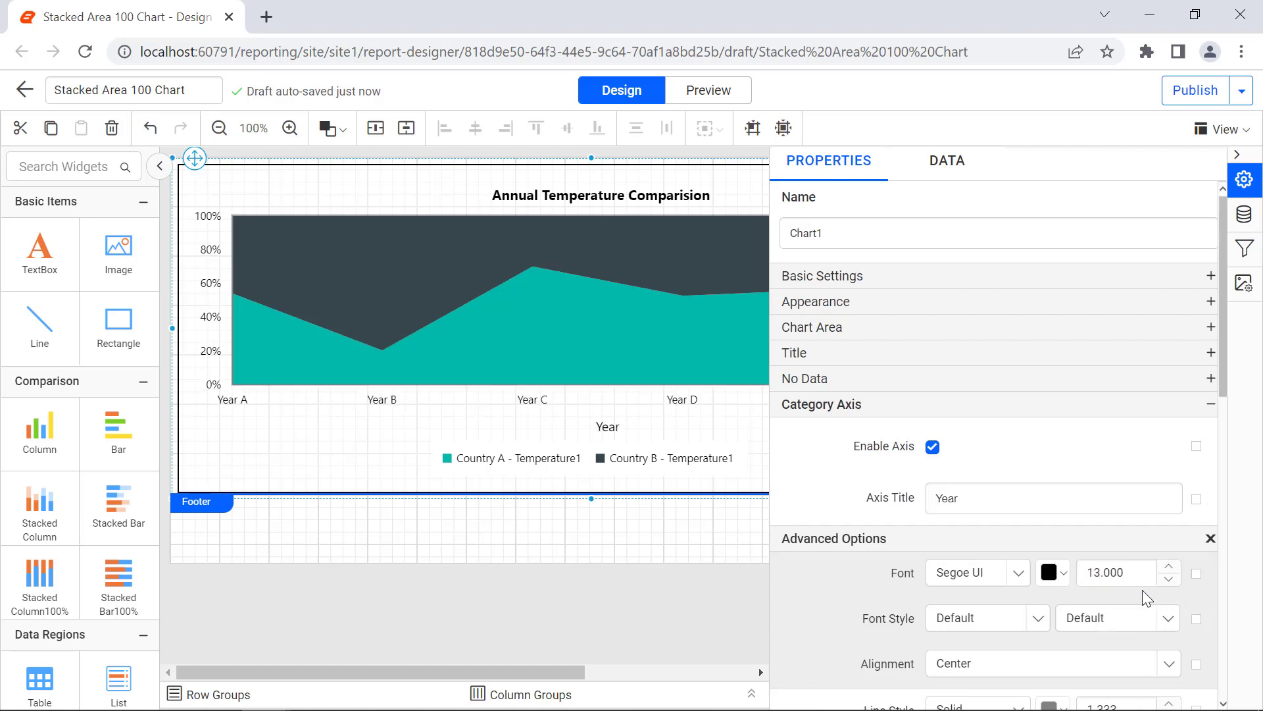
click(1148, 617)
click(1146, 592)
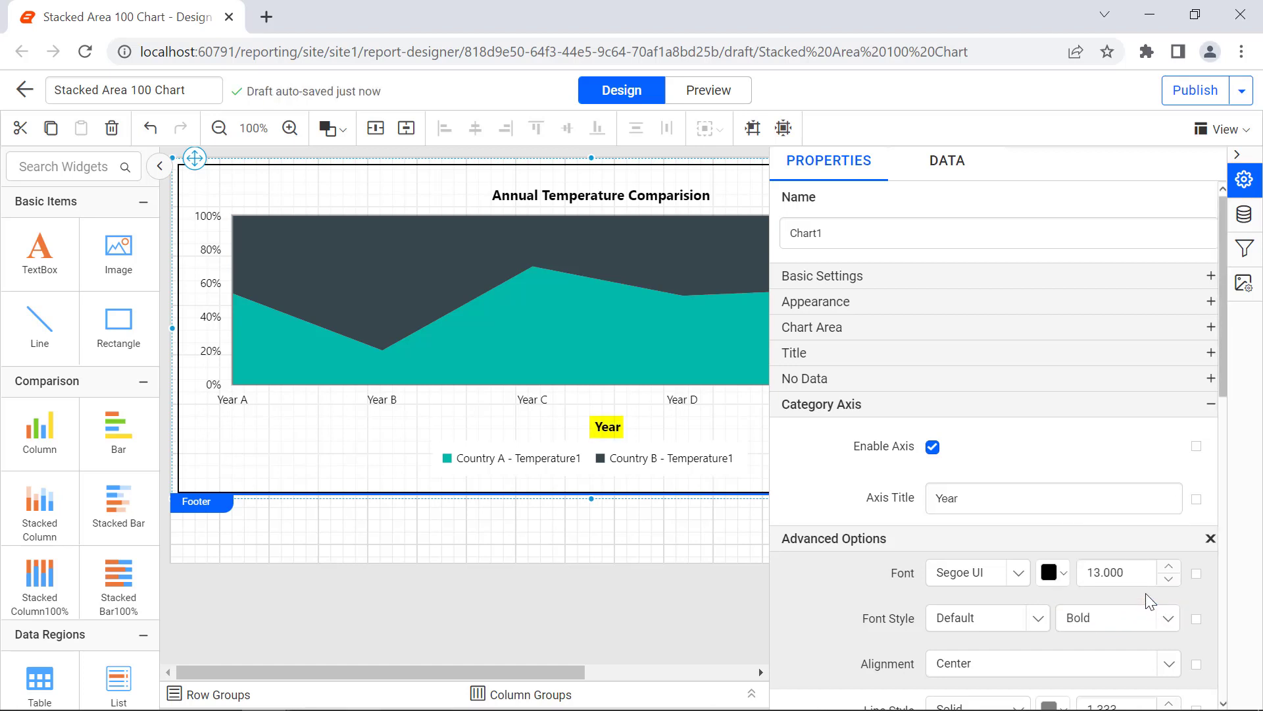
click(1210, 538)
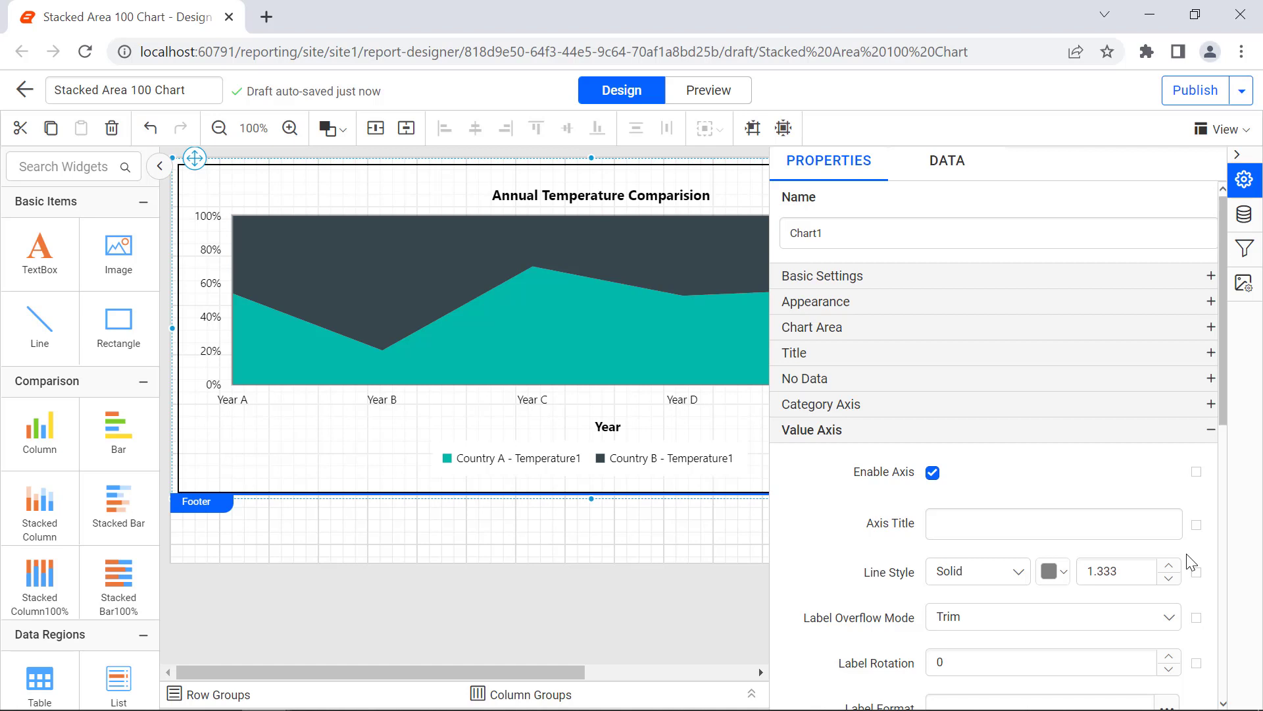
Step: Give the chart's value axis the title "Temperature (%)"
click(1152, 531)
text(Temperatur)
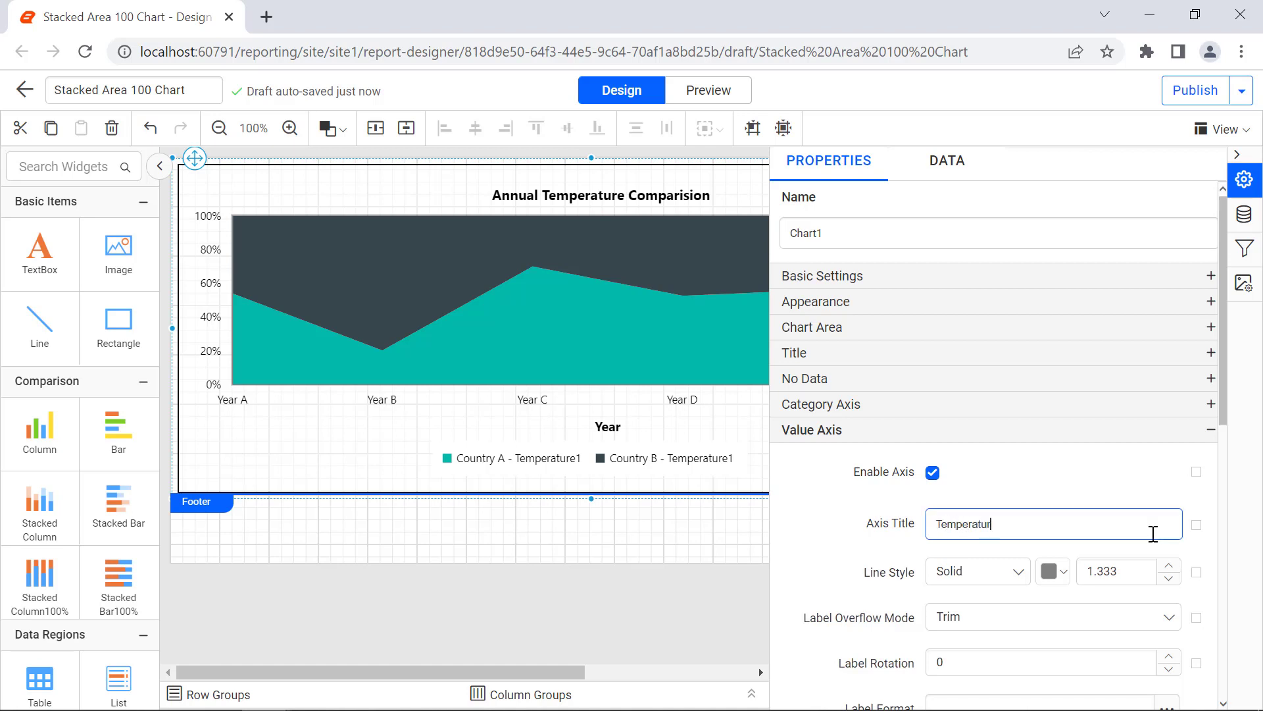
text(e (%))
click(1153, 552)
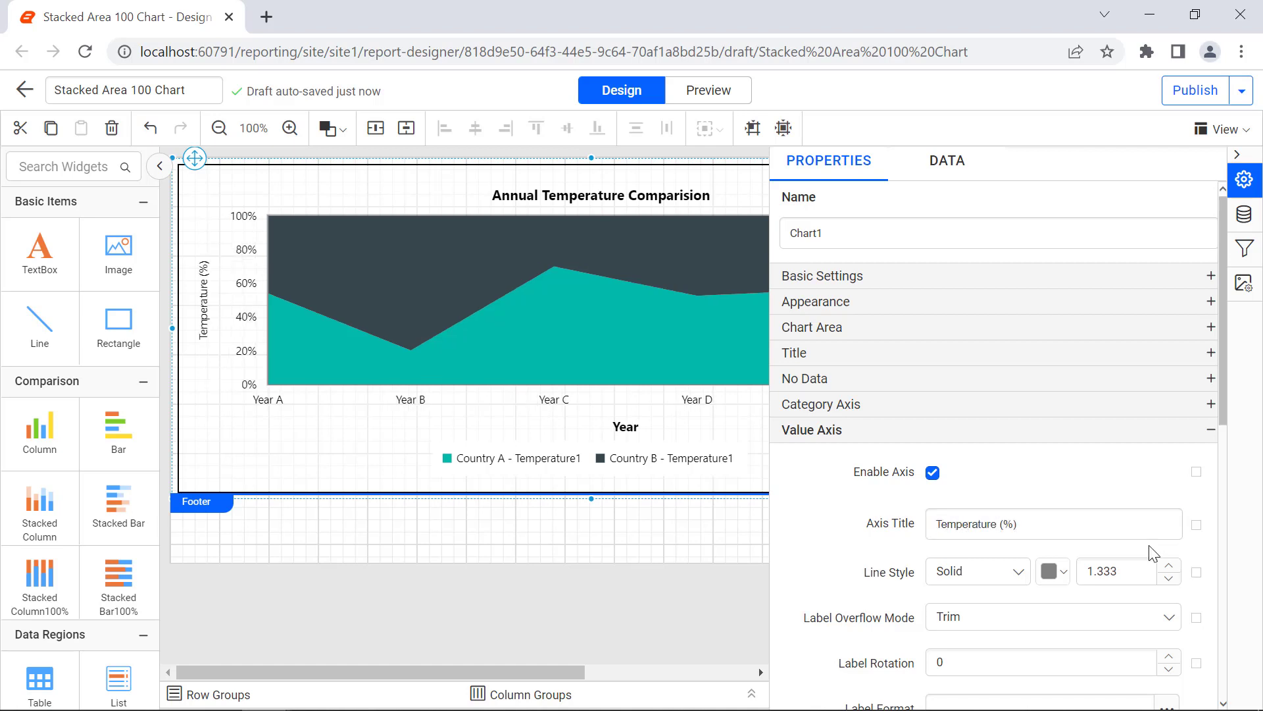
Step: Format the value axis title with font size 13 and bold weight in its advanced options
click(1196, 524)
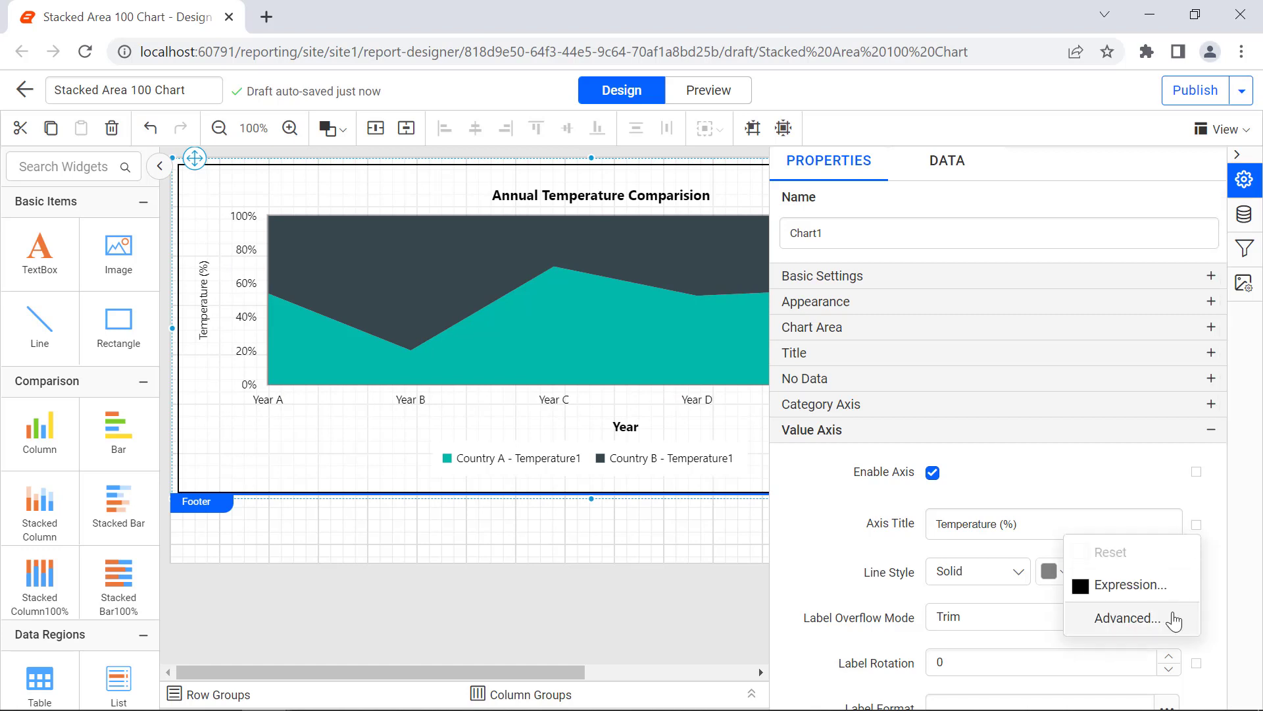
click(1164, 617)
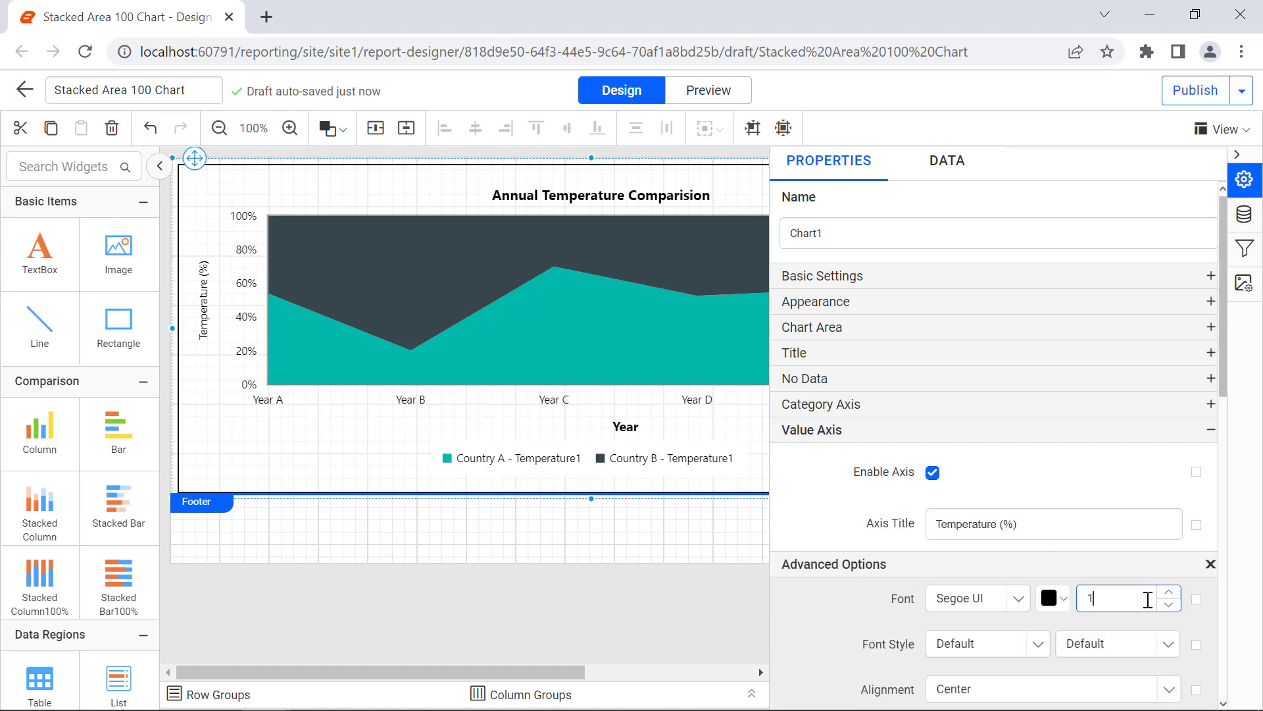
click(1156, 642)
click(1142, 614)
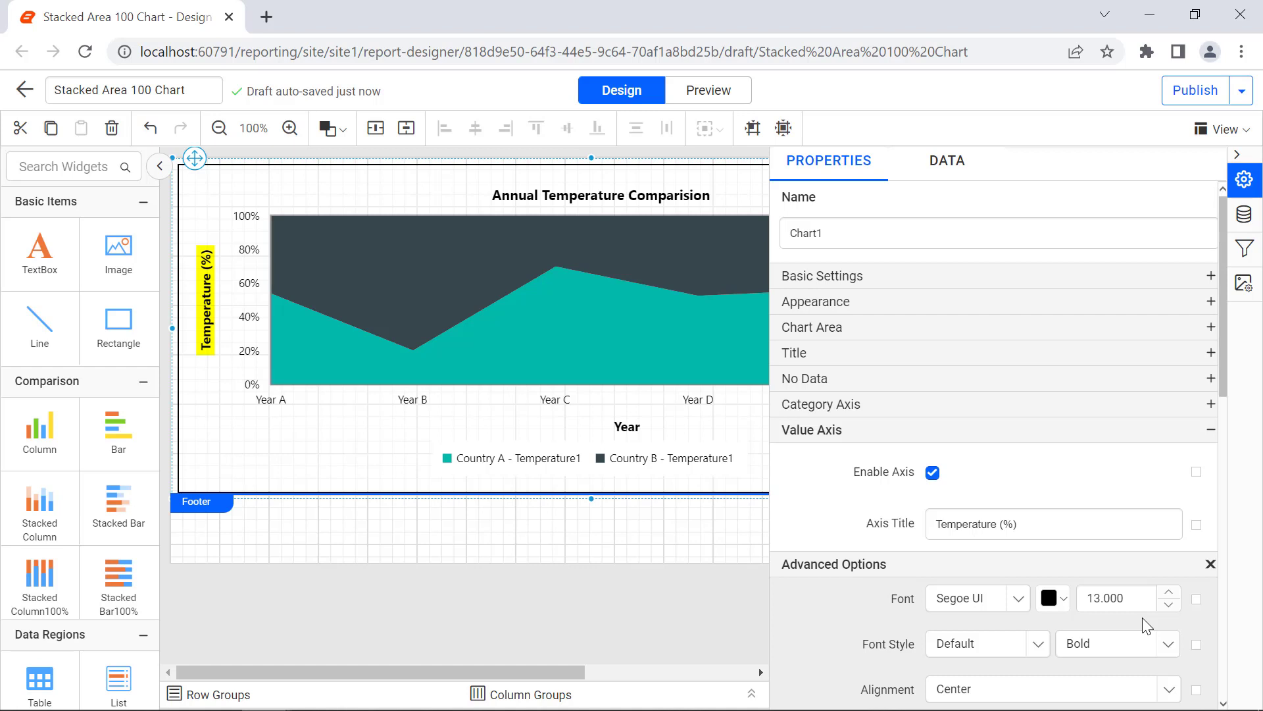
click(1211, 563)
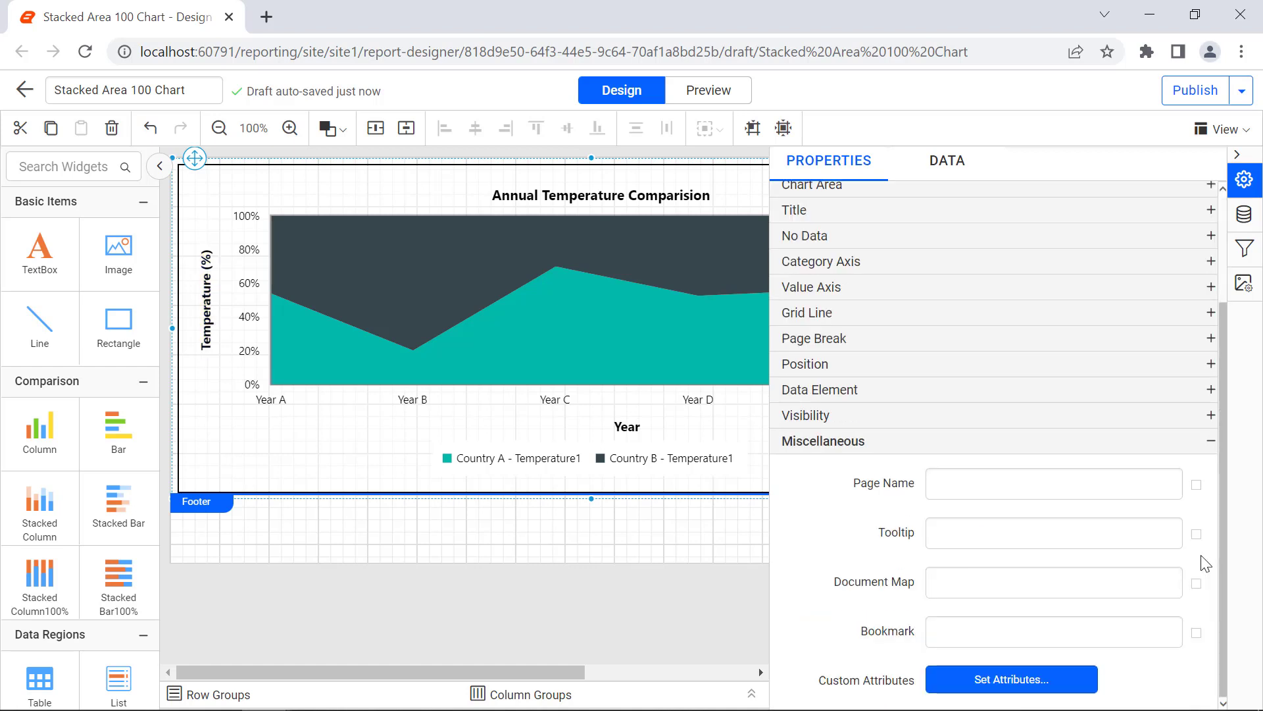
Step: Set the chart's tooltip to "Annual Temperature Comparision Chart" and preview the report
click(1165, 546)
text(Annual Temperature Comparision)
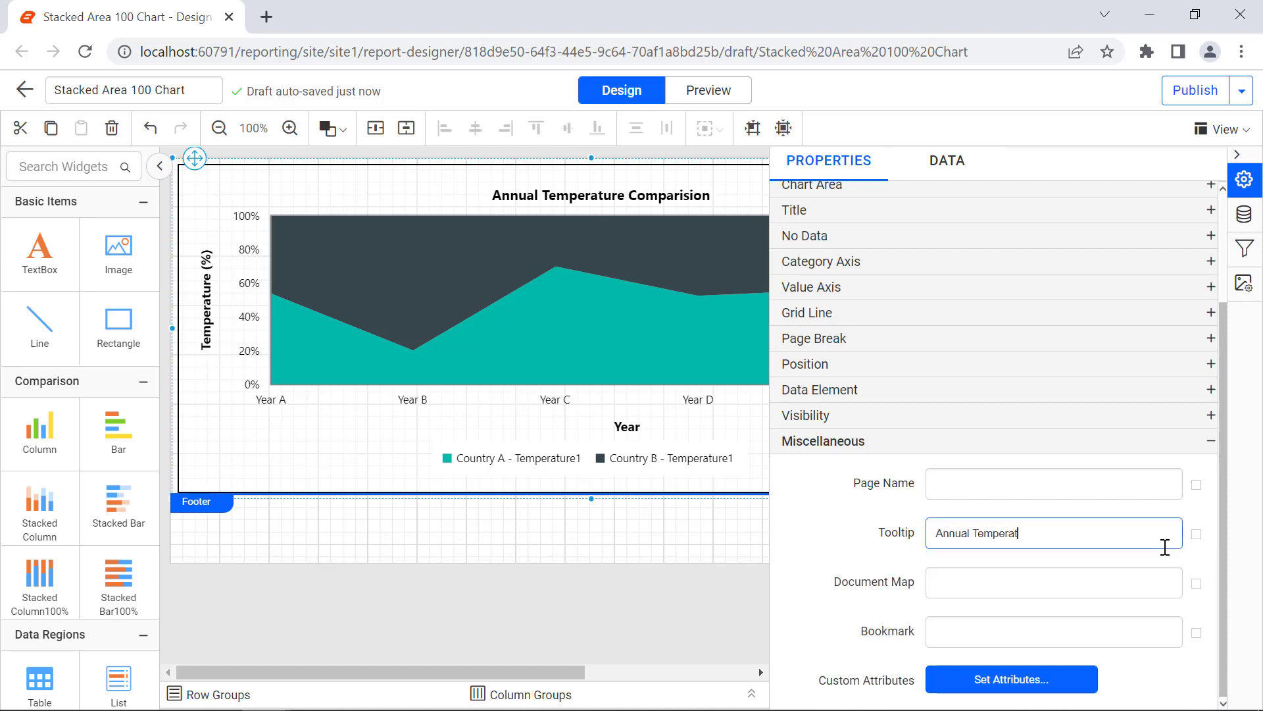
text( Chart)
click(1173, 564)
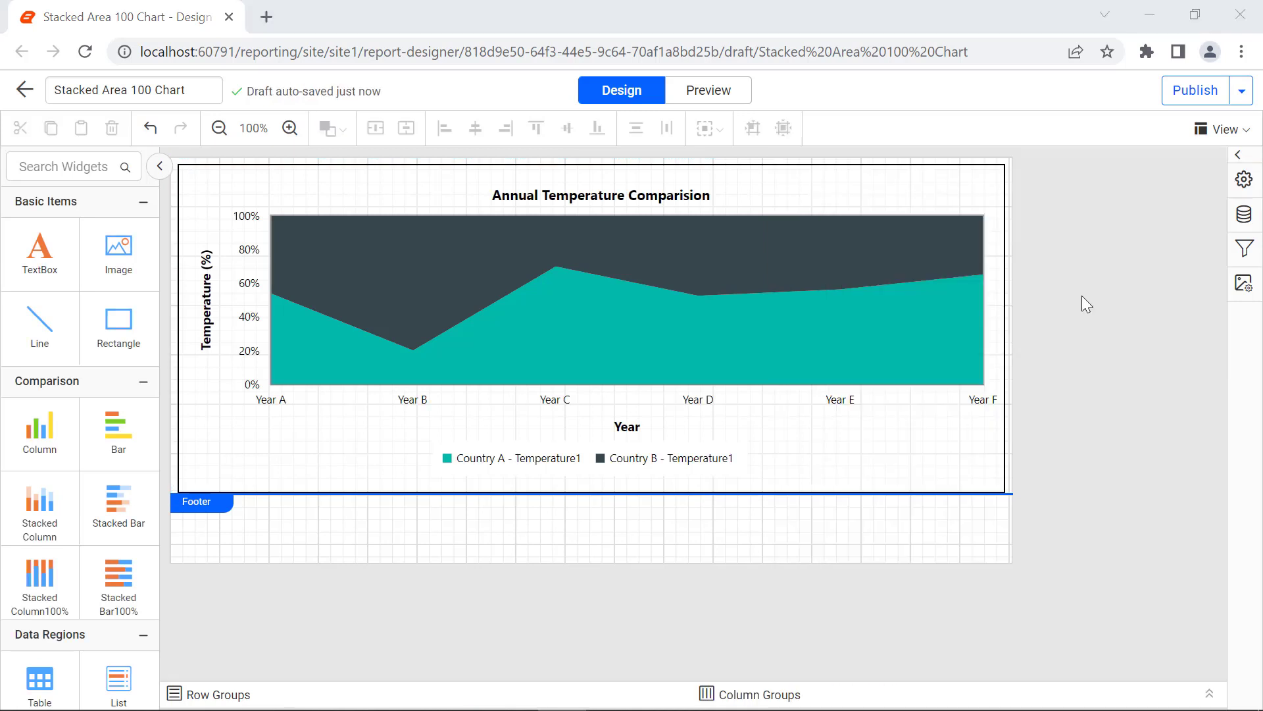
click(741, 103)
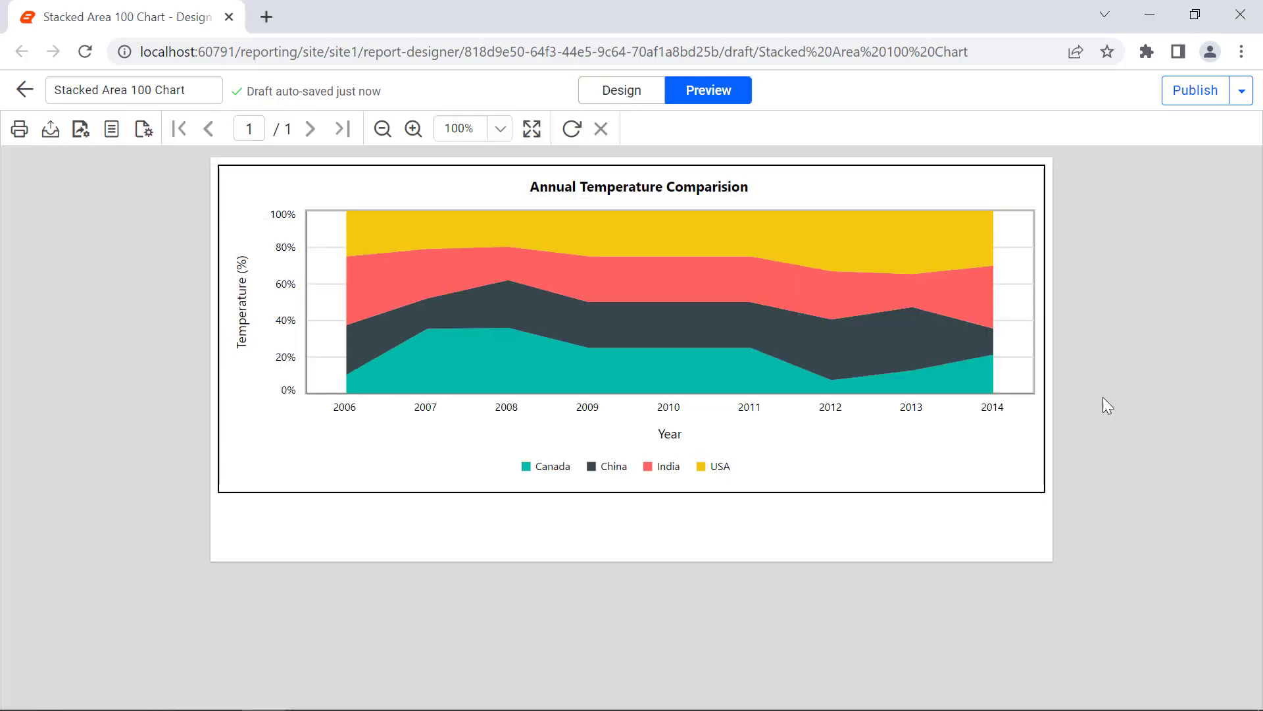